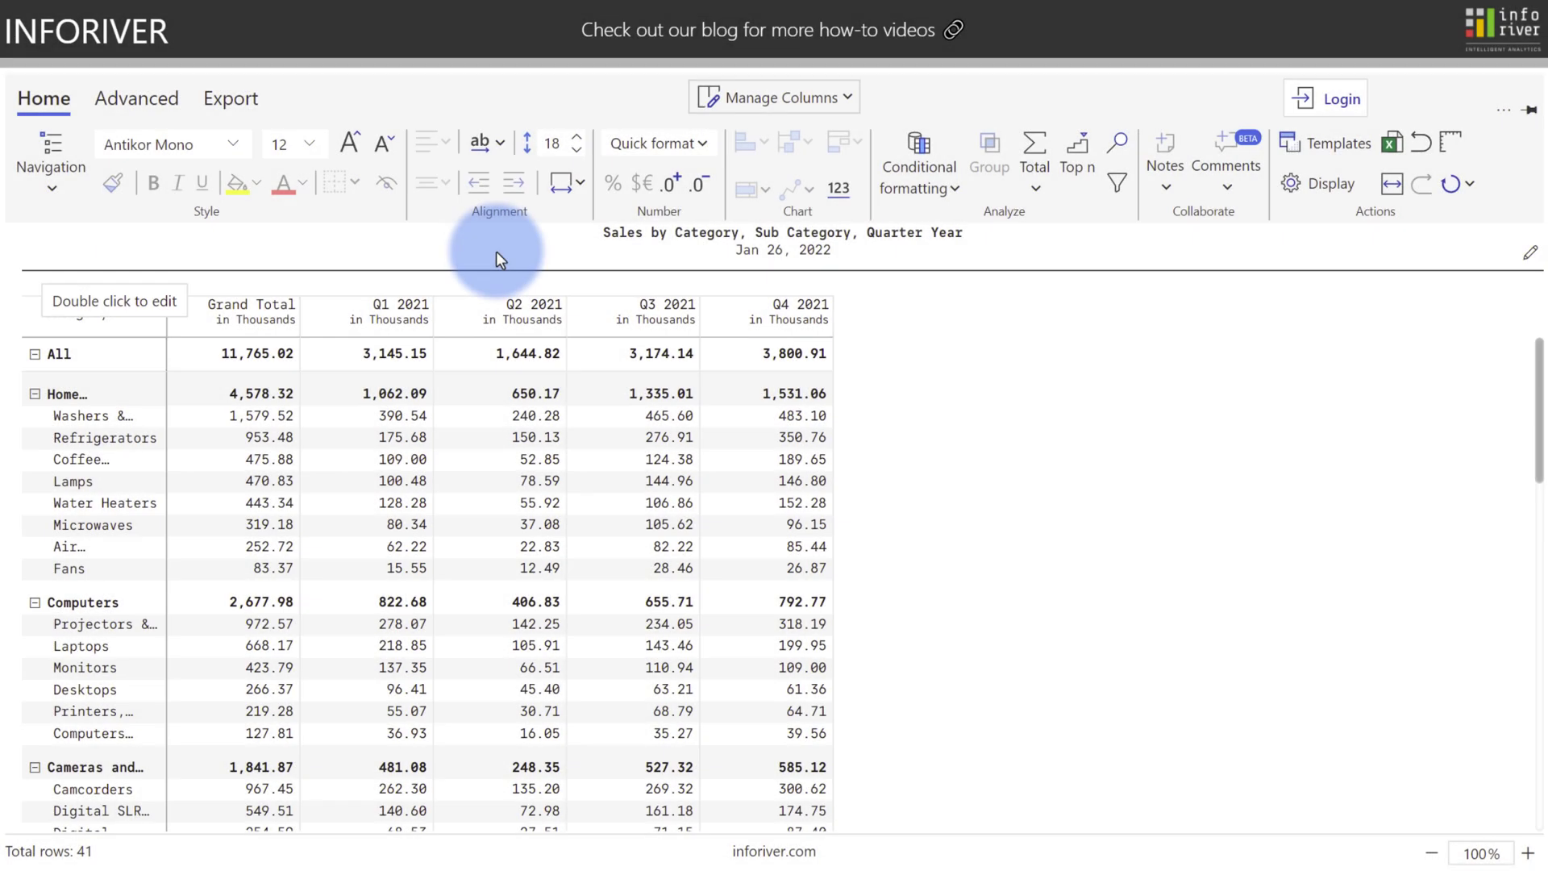
Show the Advanced ribbon tools with simulation and manual input for the sales matrix.
left_click(143, 107)
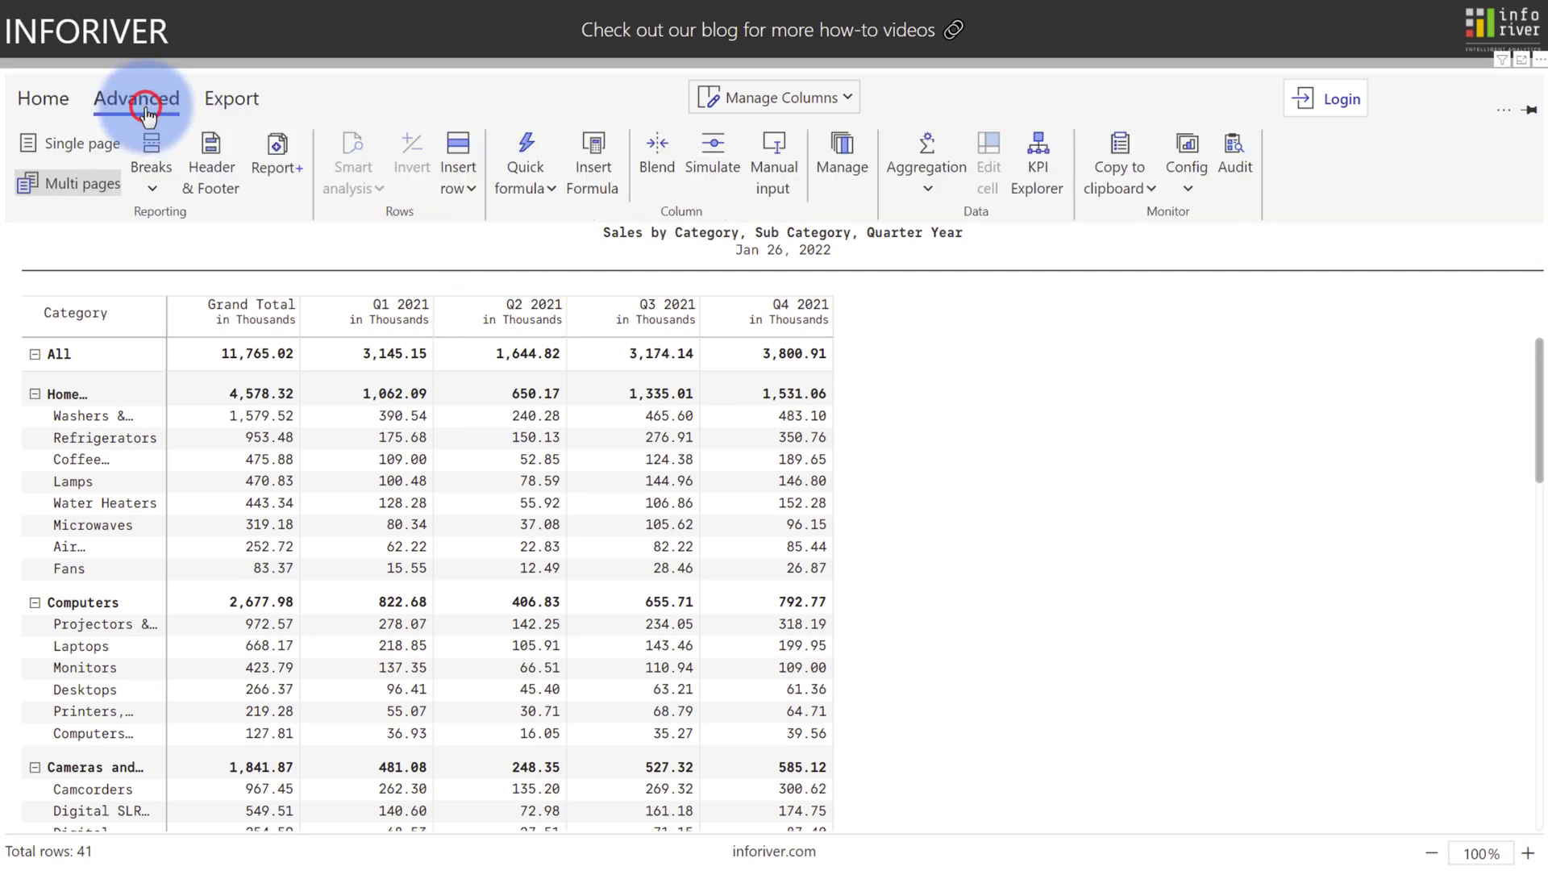
Define a manual-input measure named Plan with Sum row aggregation and parent value distribution.
left_click(773, 156)
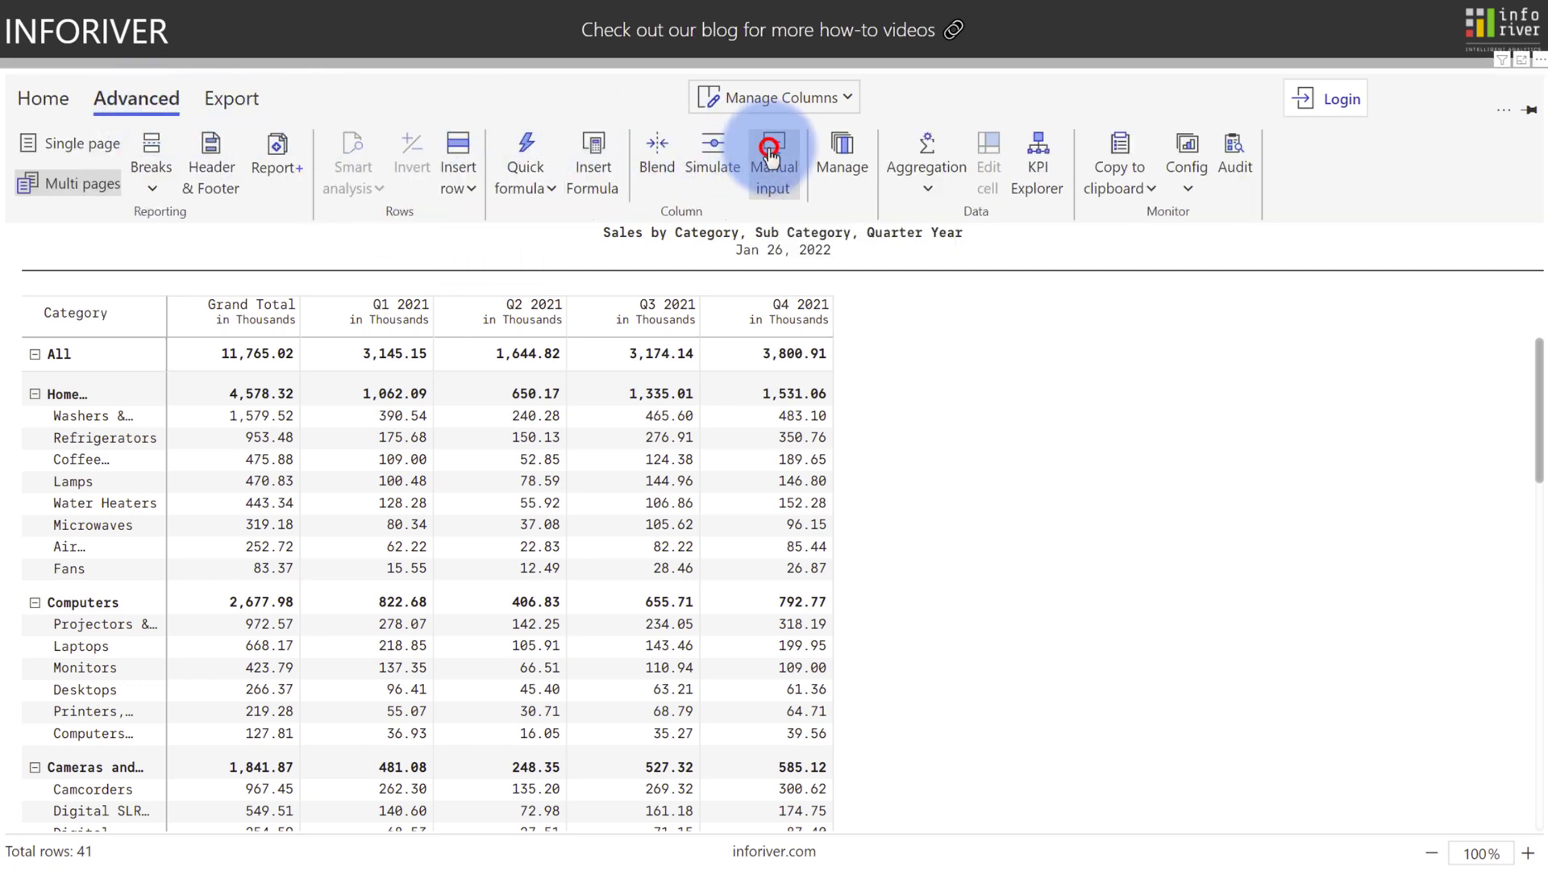
type("Plan")
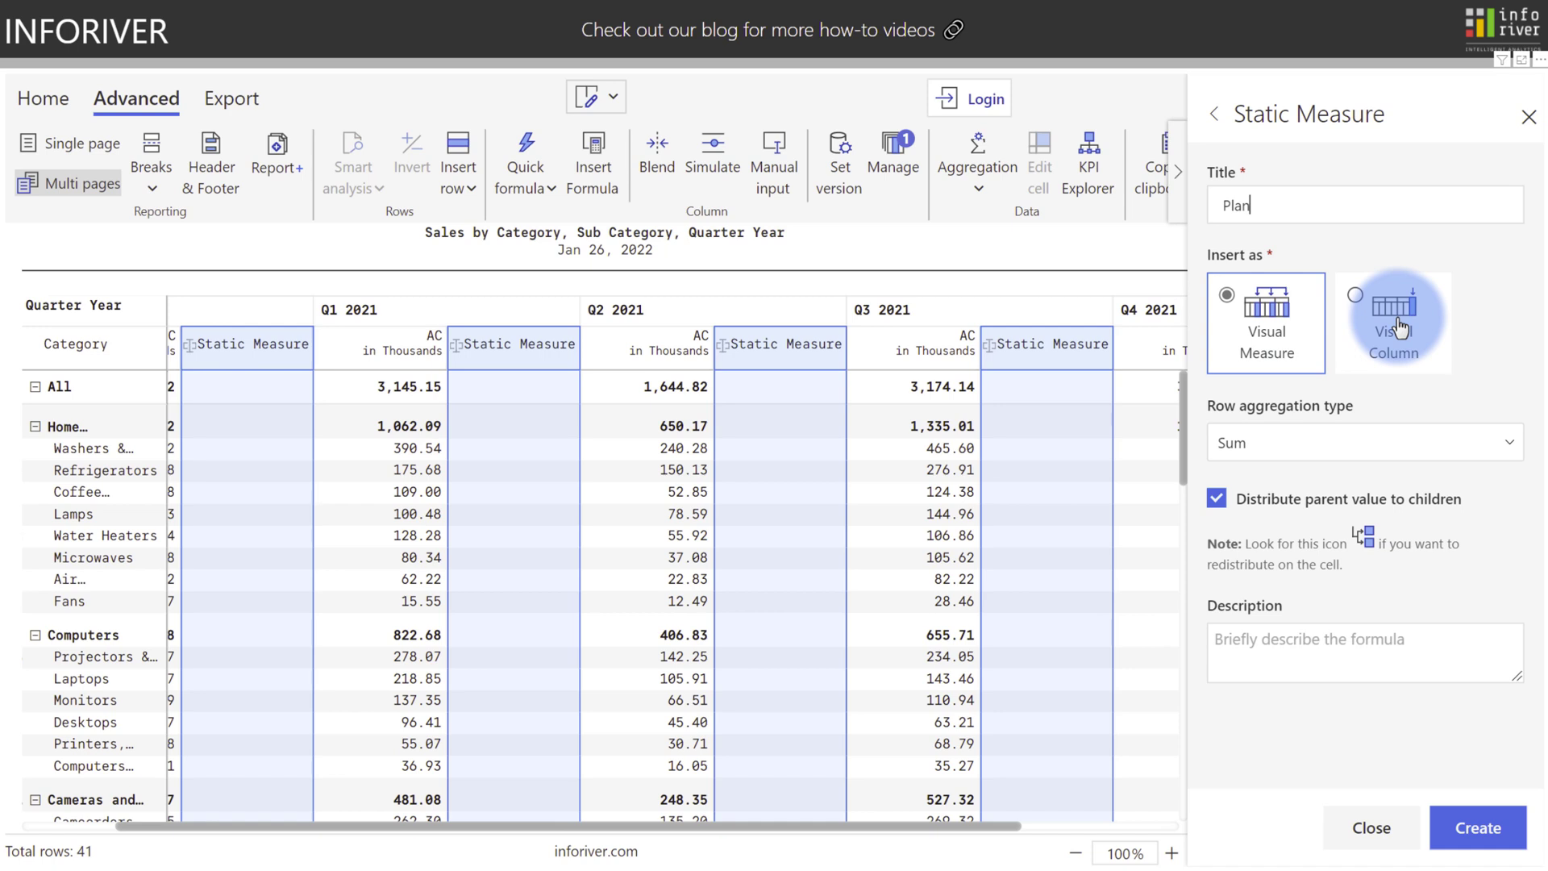
left_click(1306, 443)
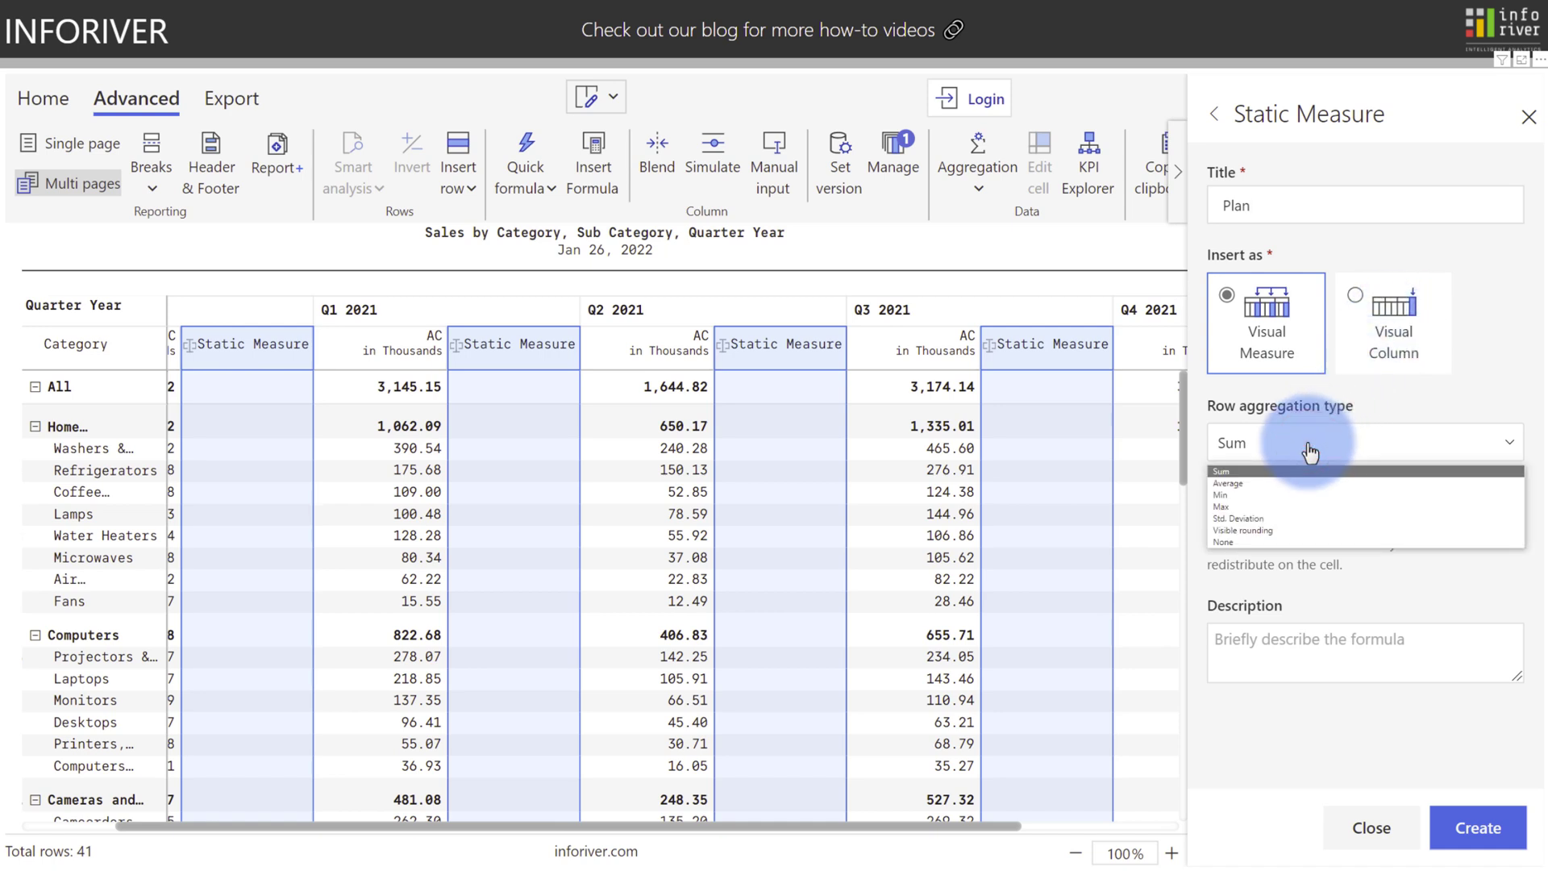
left_click(1308, 448)
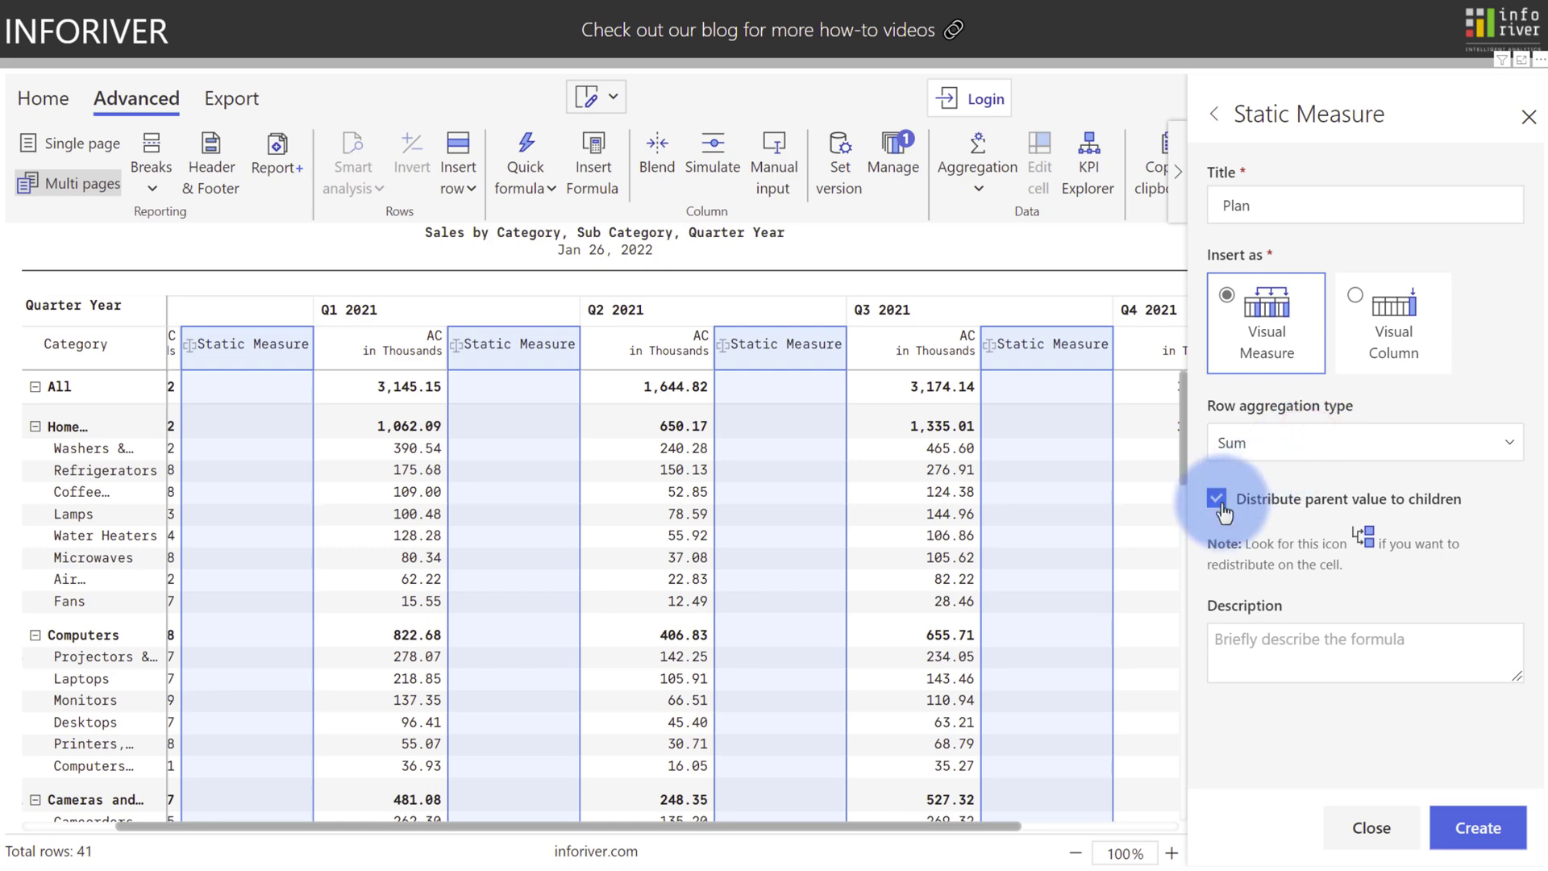
Create the Plan measure and enter 15,000 as its grand total, spread evenly.
left_click(1478, 827)
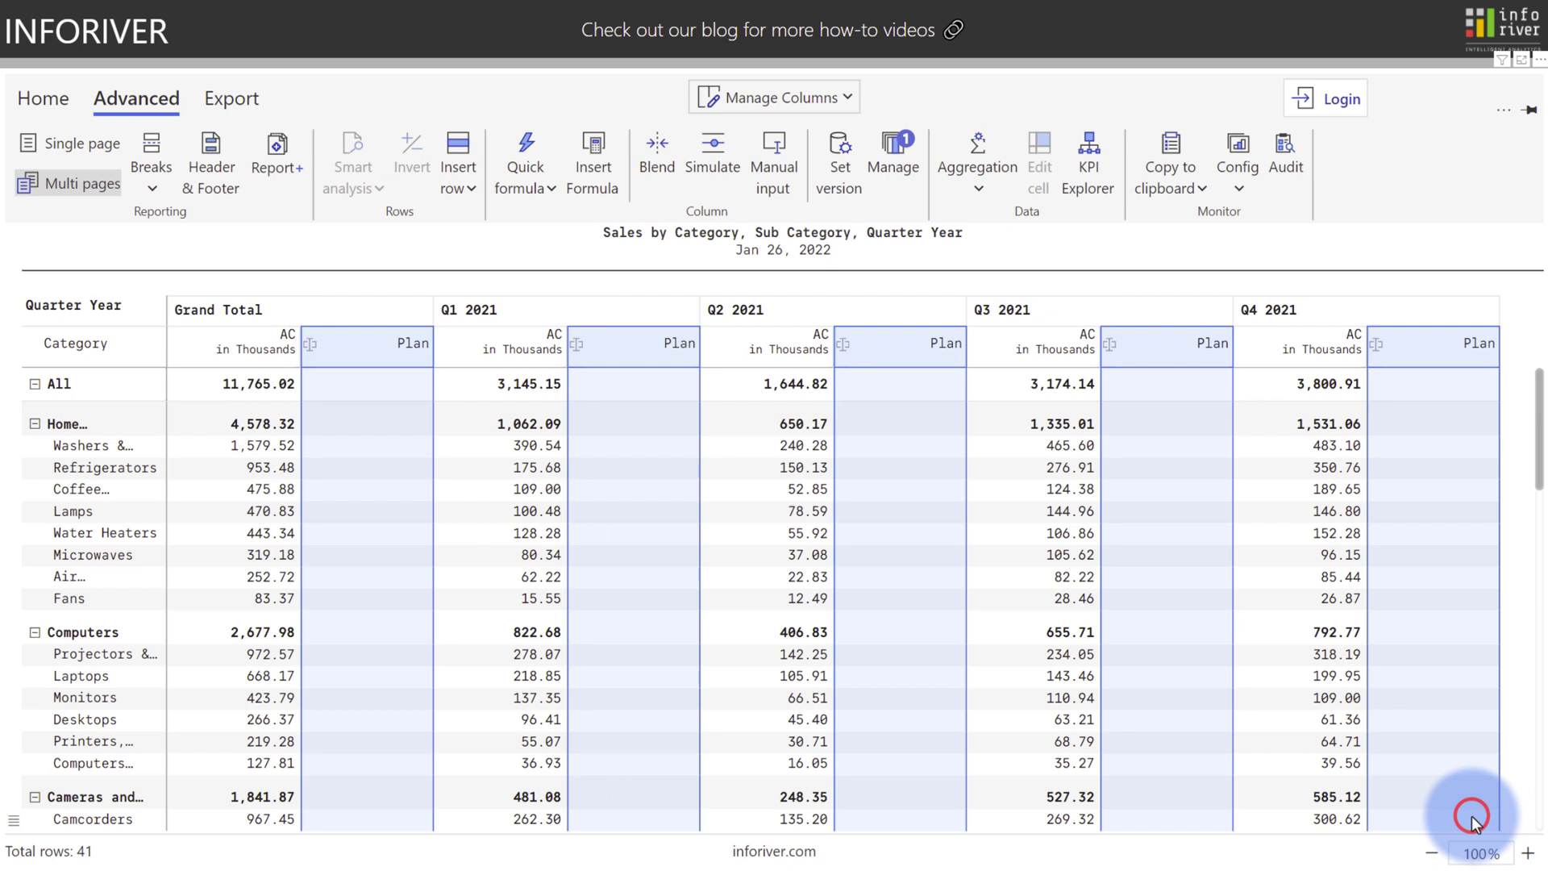
left_click(357, 385)
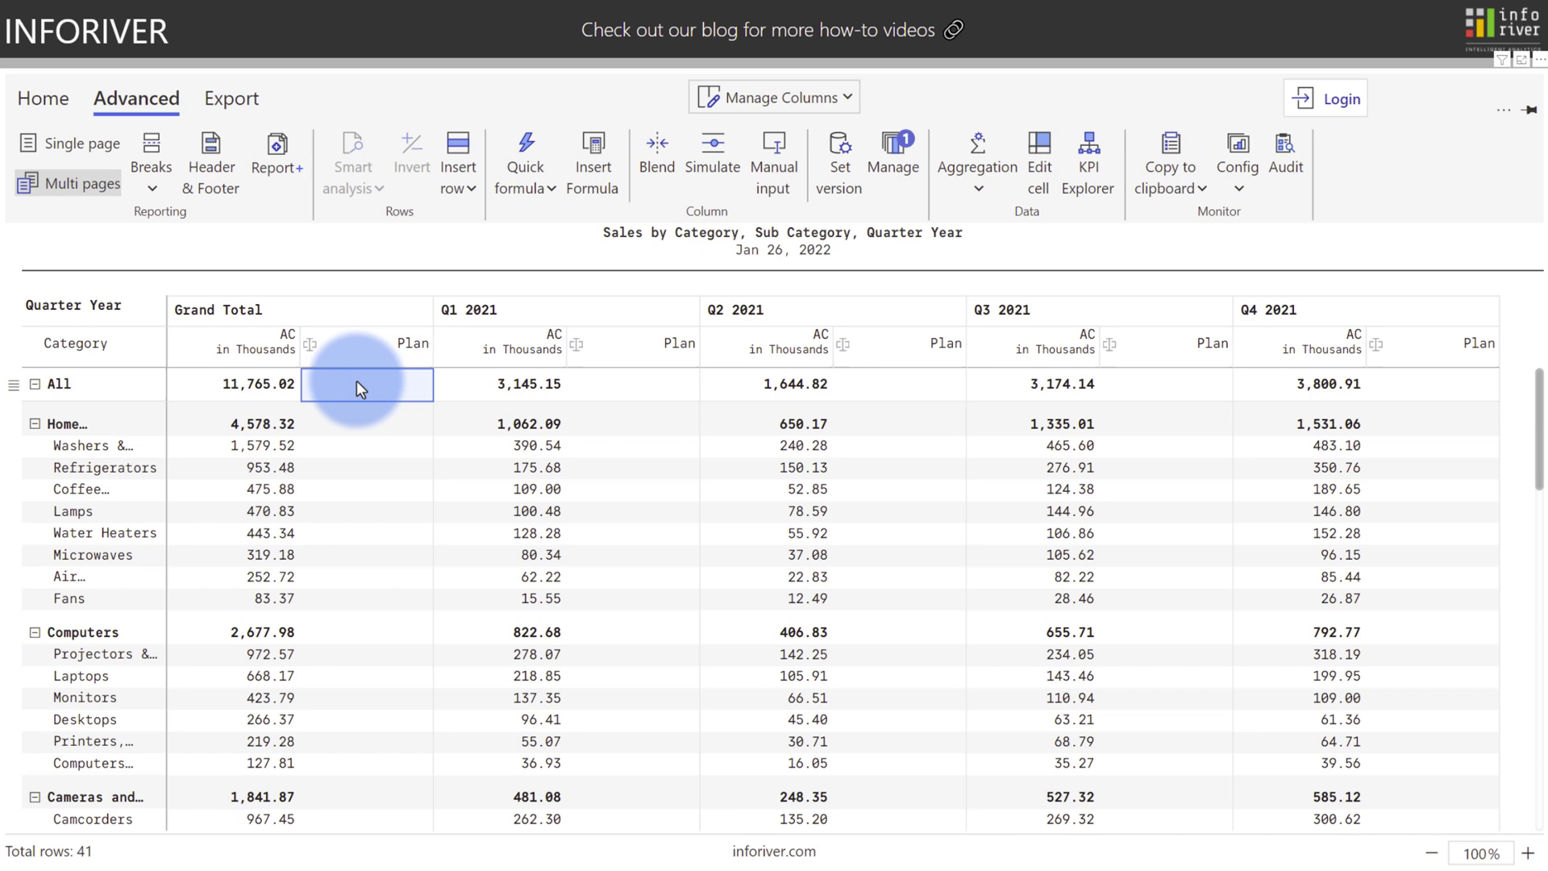
type("15000")
key("Return")
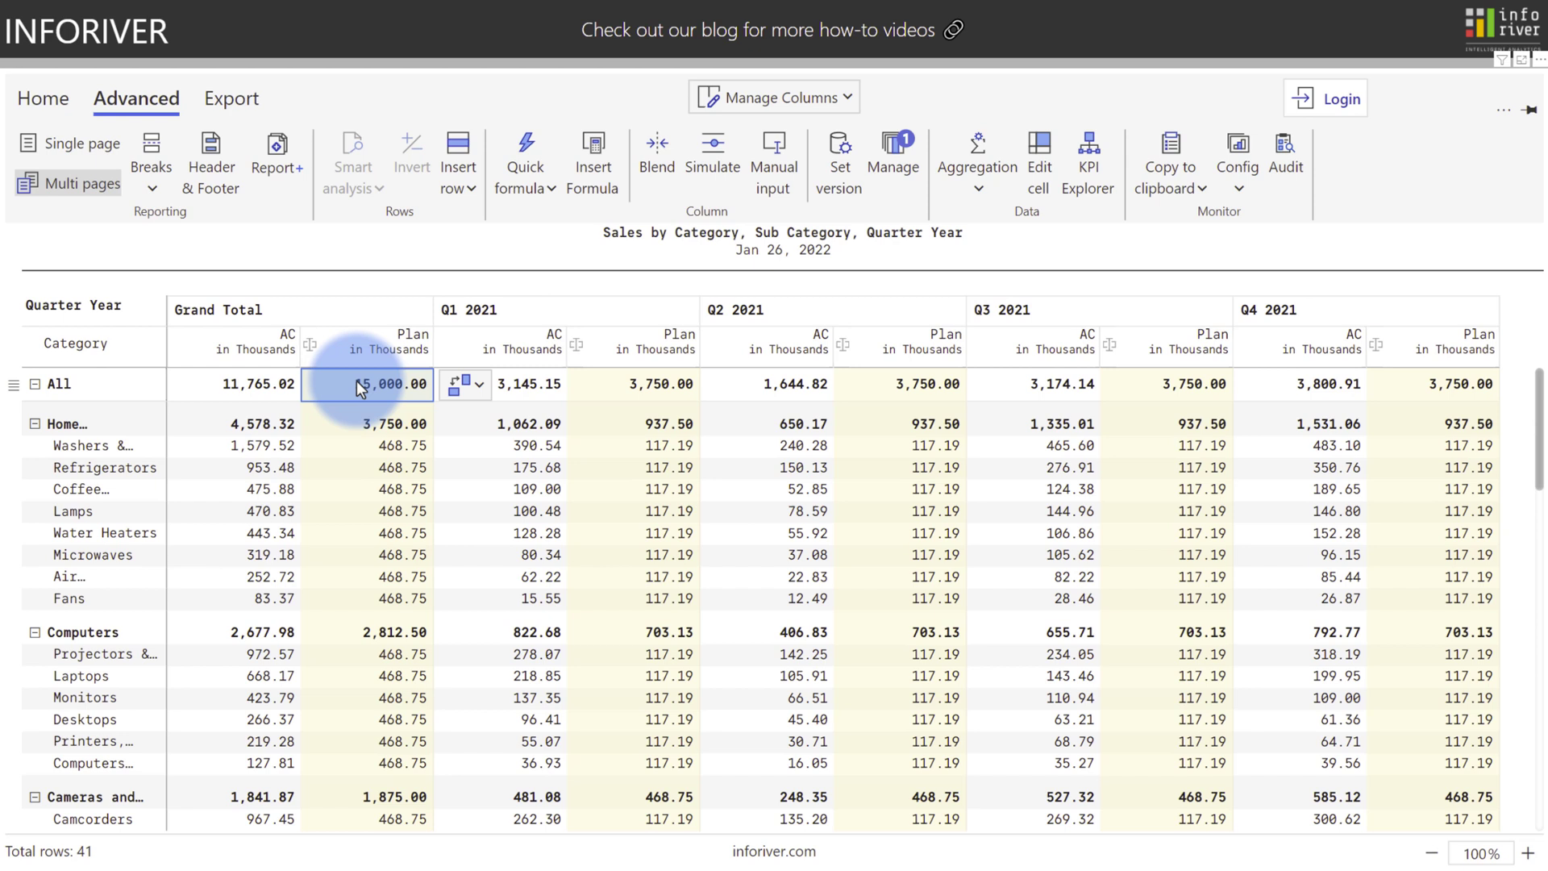
Redistribute the 15,000 Plan total by weights of Sales across categories and quarters.
left_click(459, 385)
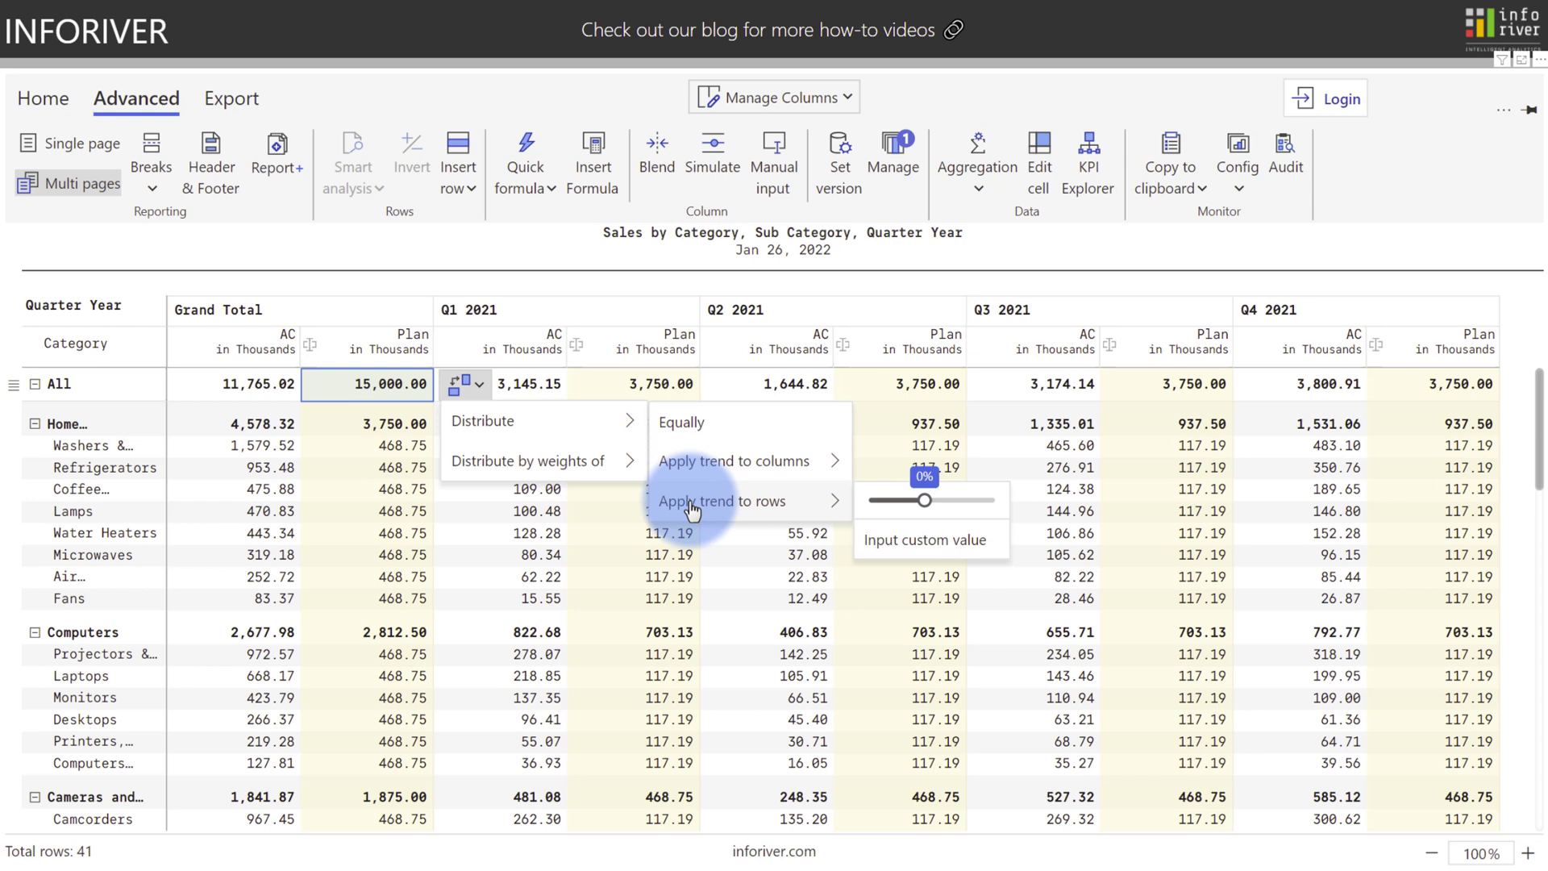
mouse_move(532, 461)
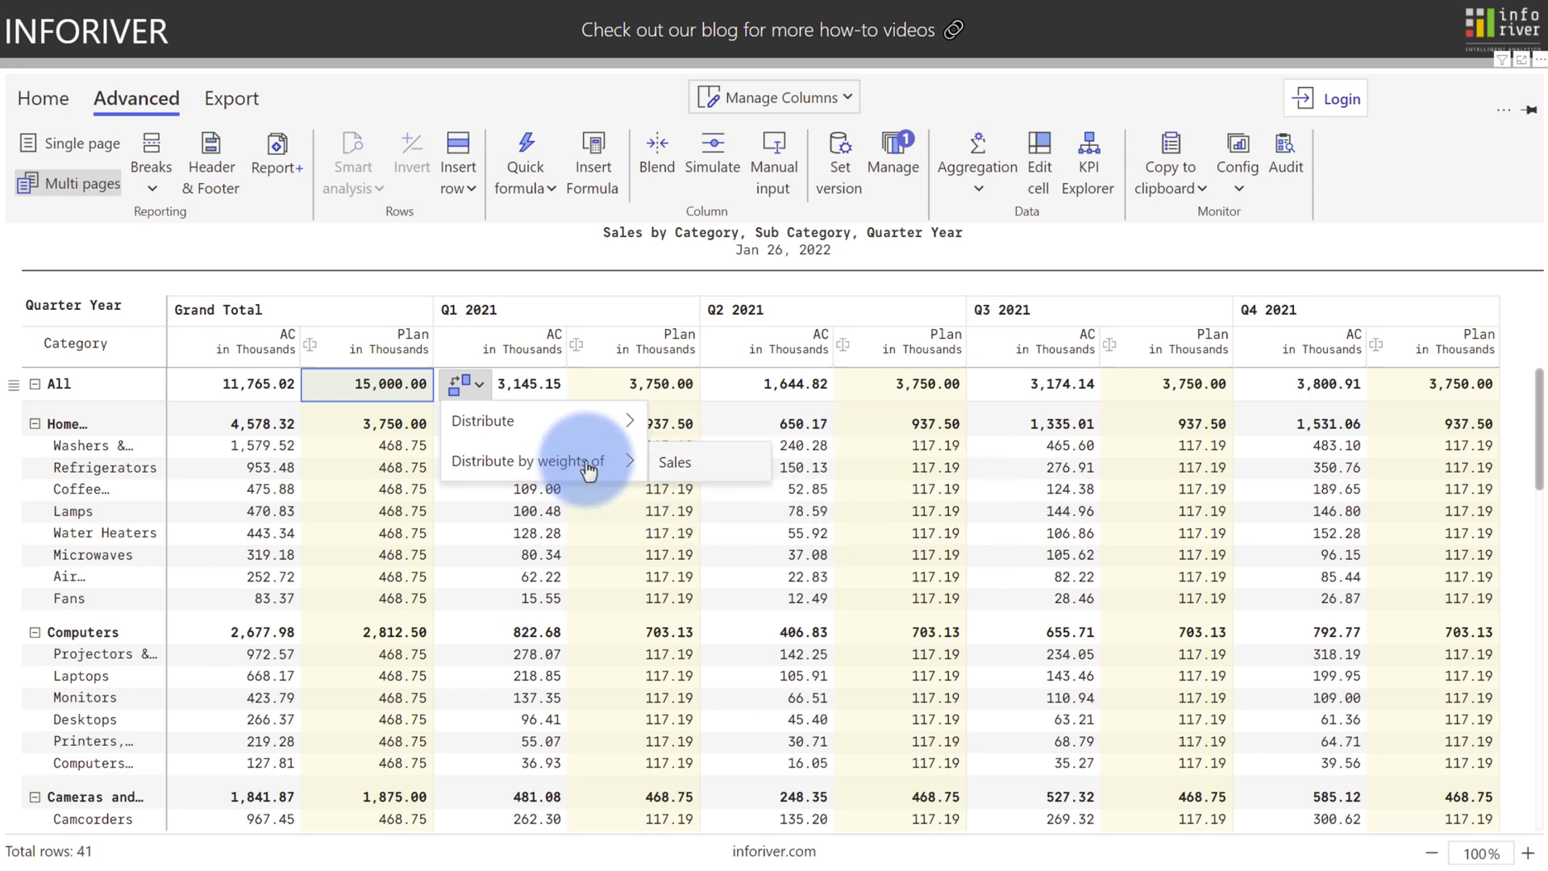
left_click(666, 464)
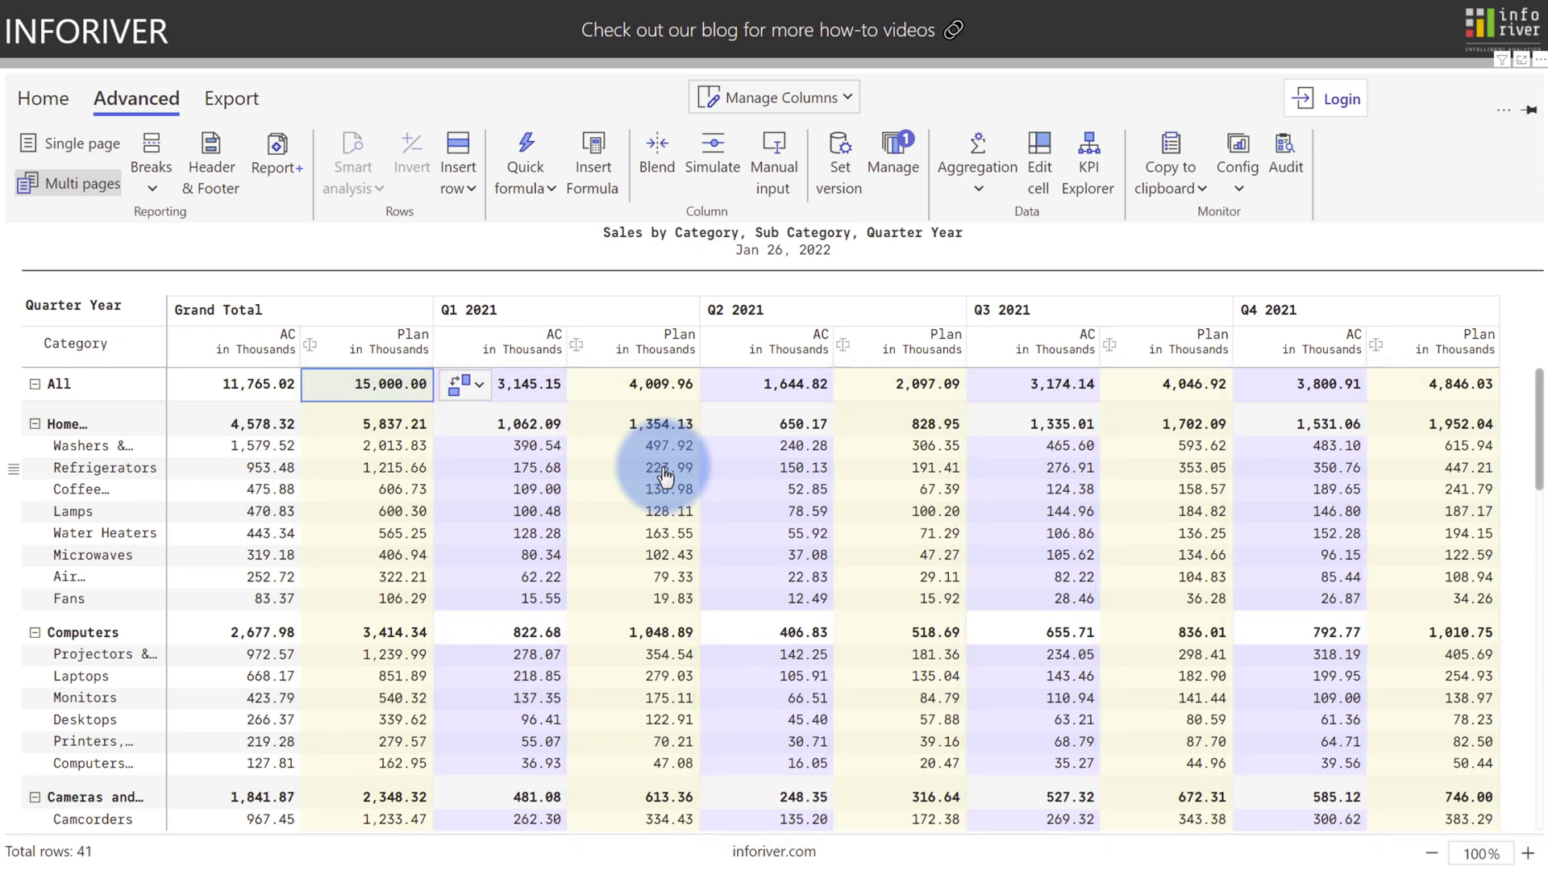
Set the Home Appliances Plan total to 6,000 and review distribution choices for the Lamps Plan.
left_click(378, 423)
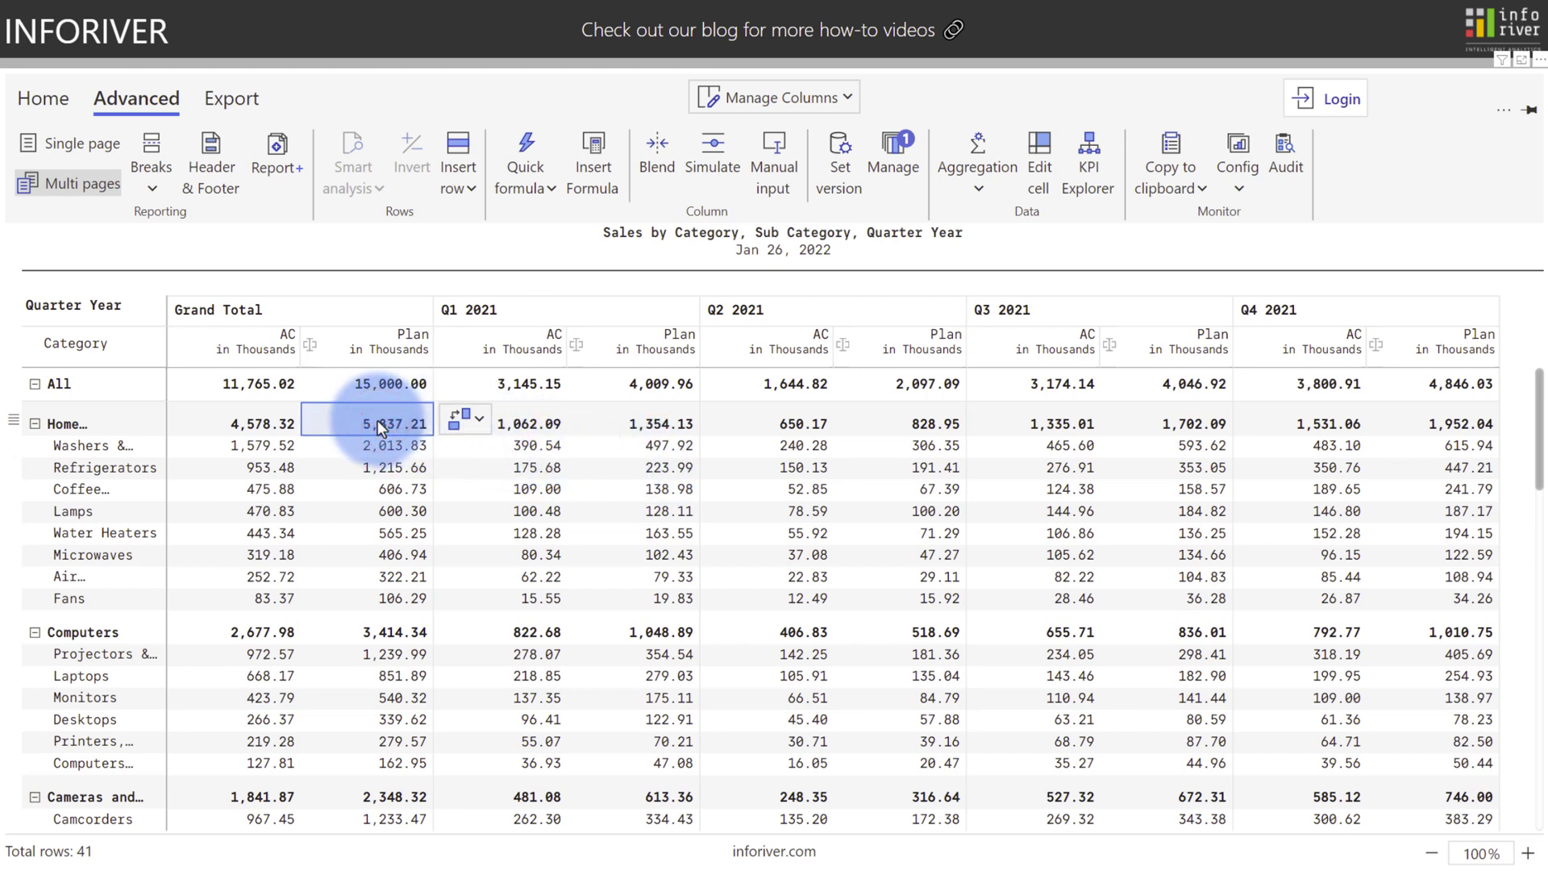
type("6m")
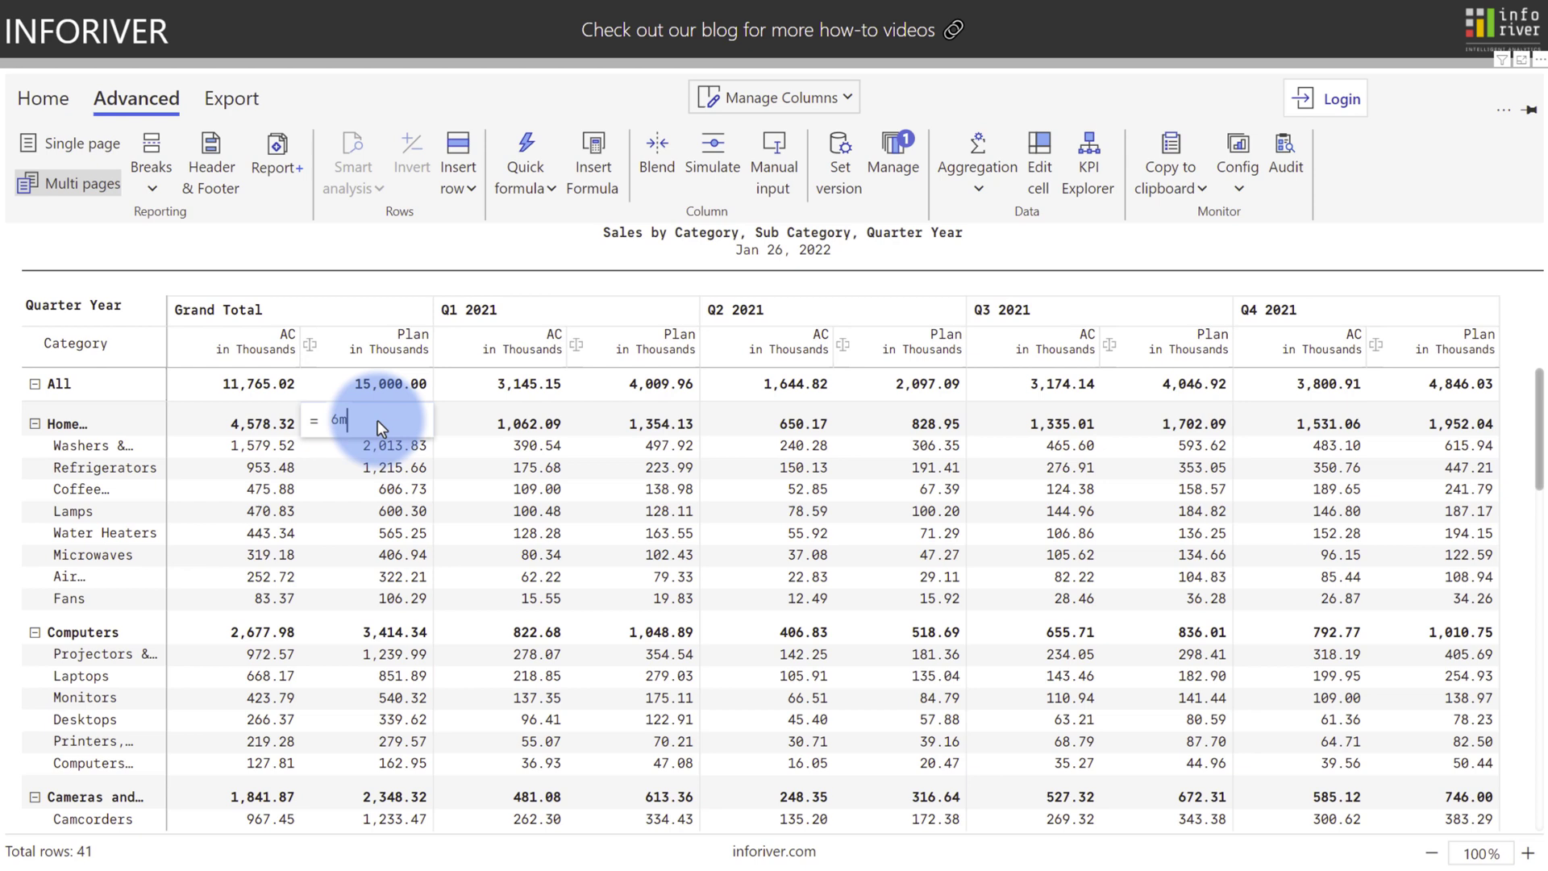
key("Return")
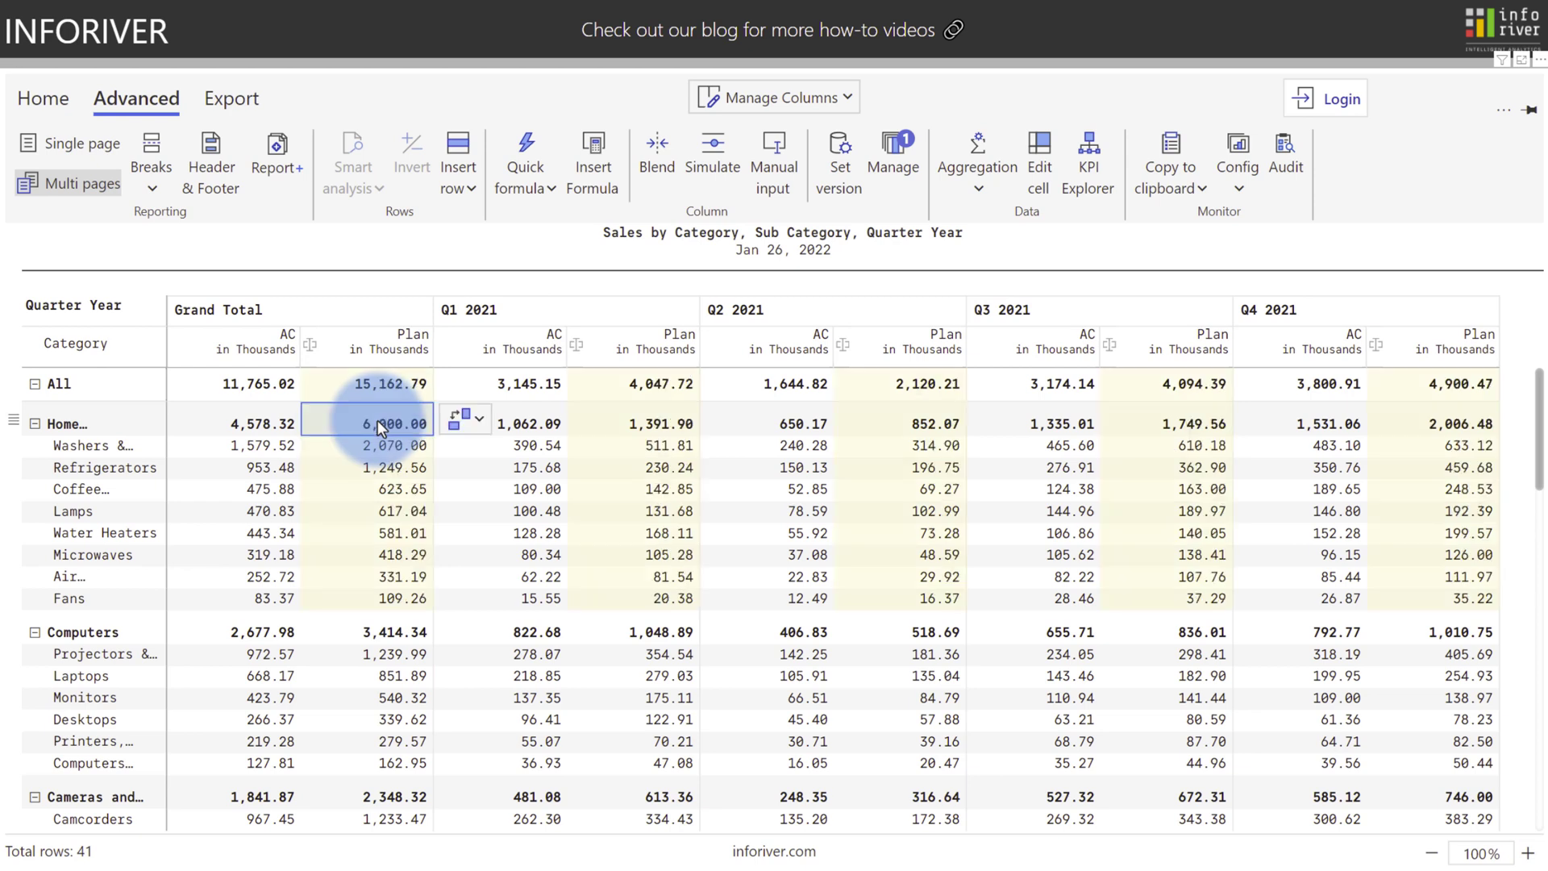
left_click(384, 517)
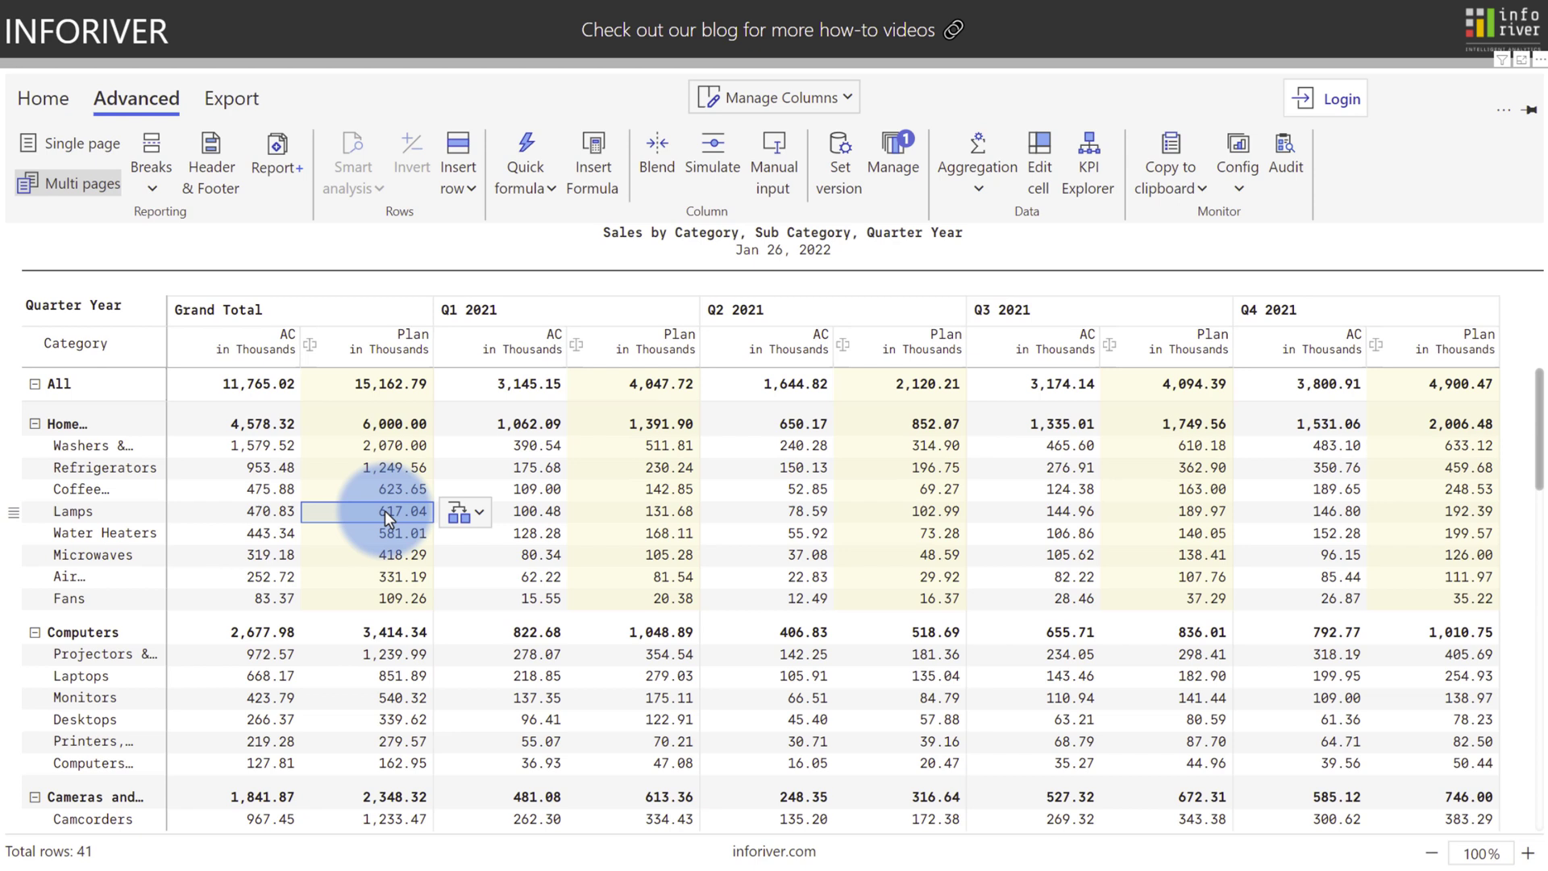
left_click(457, 514)
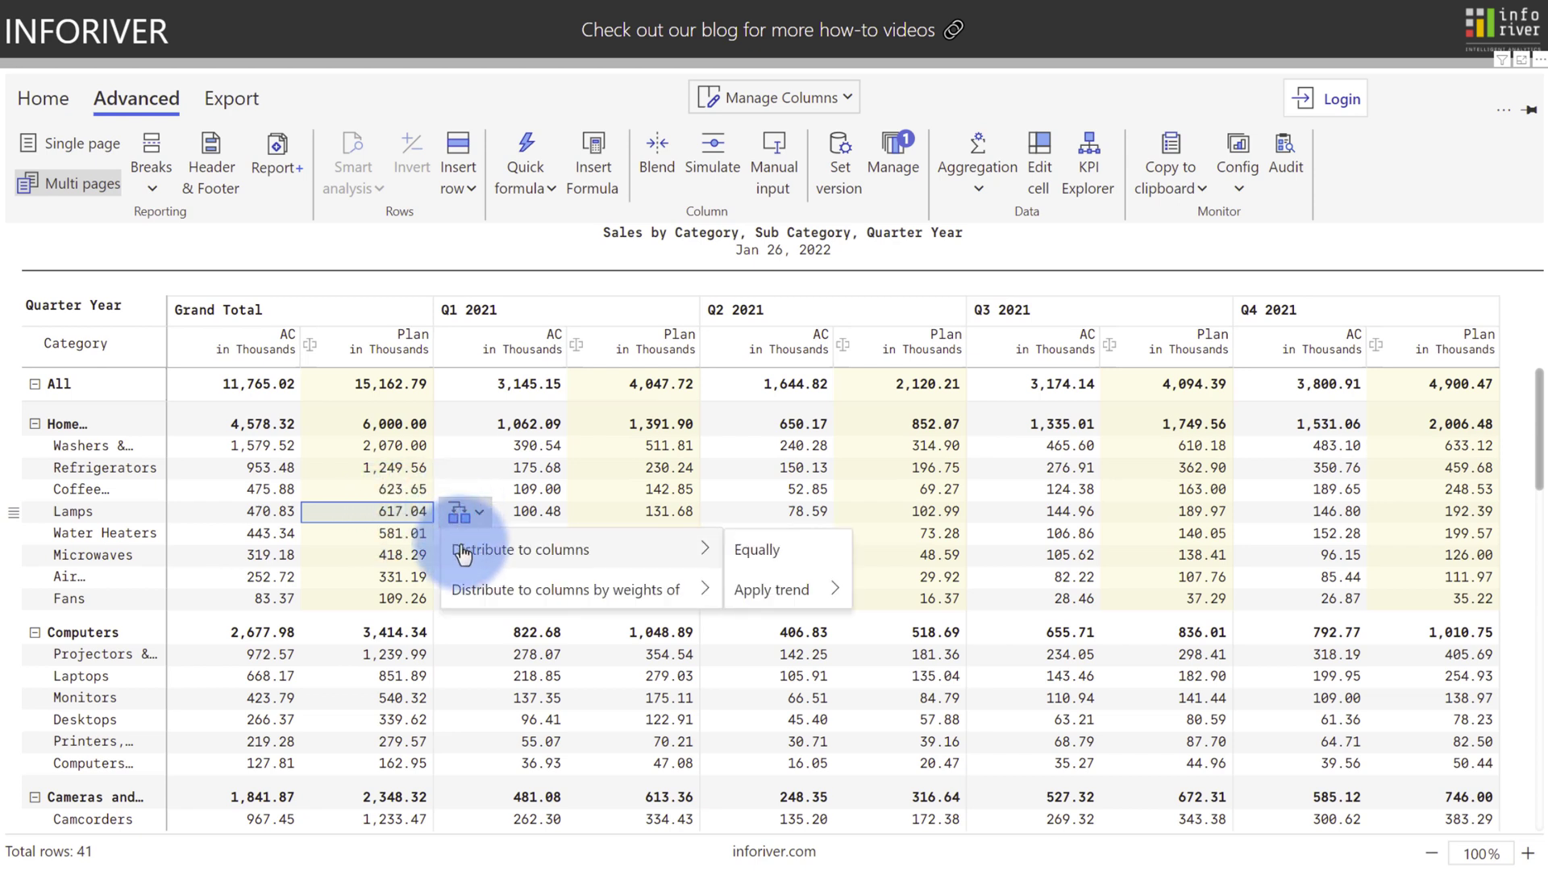
mouse_move(564, 588)
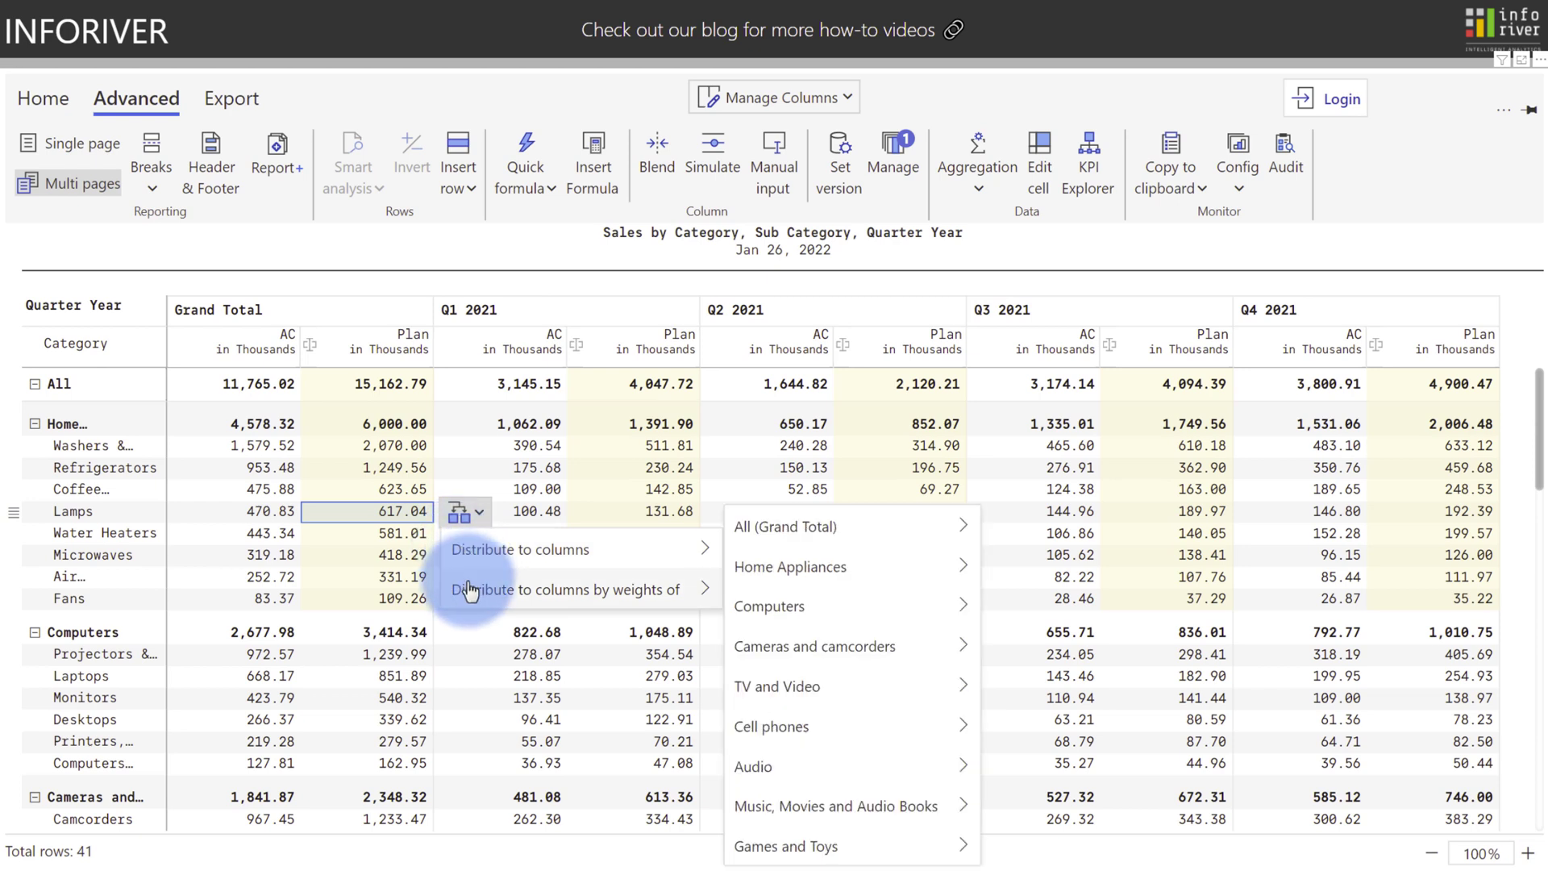
mouse_move(847, 605)
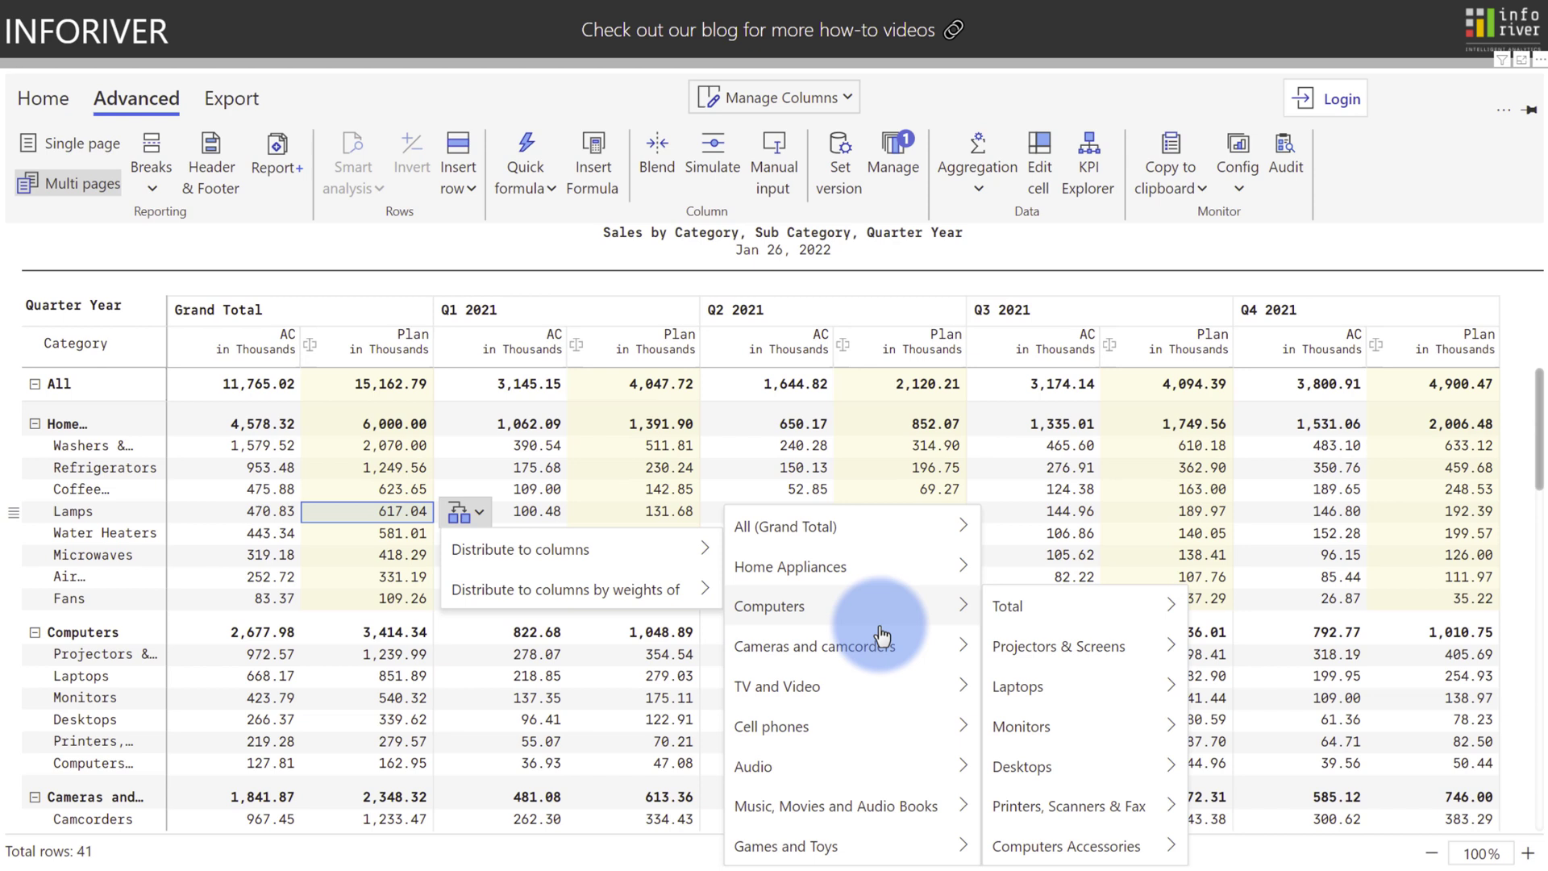
mouse_move(1058, 645)
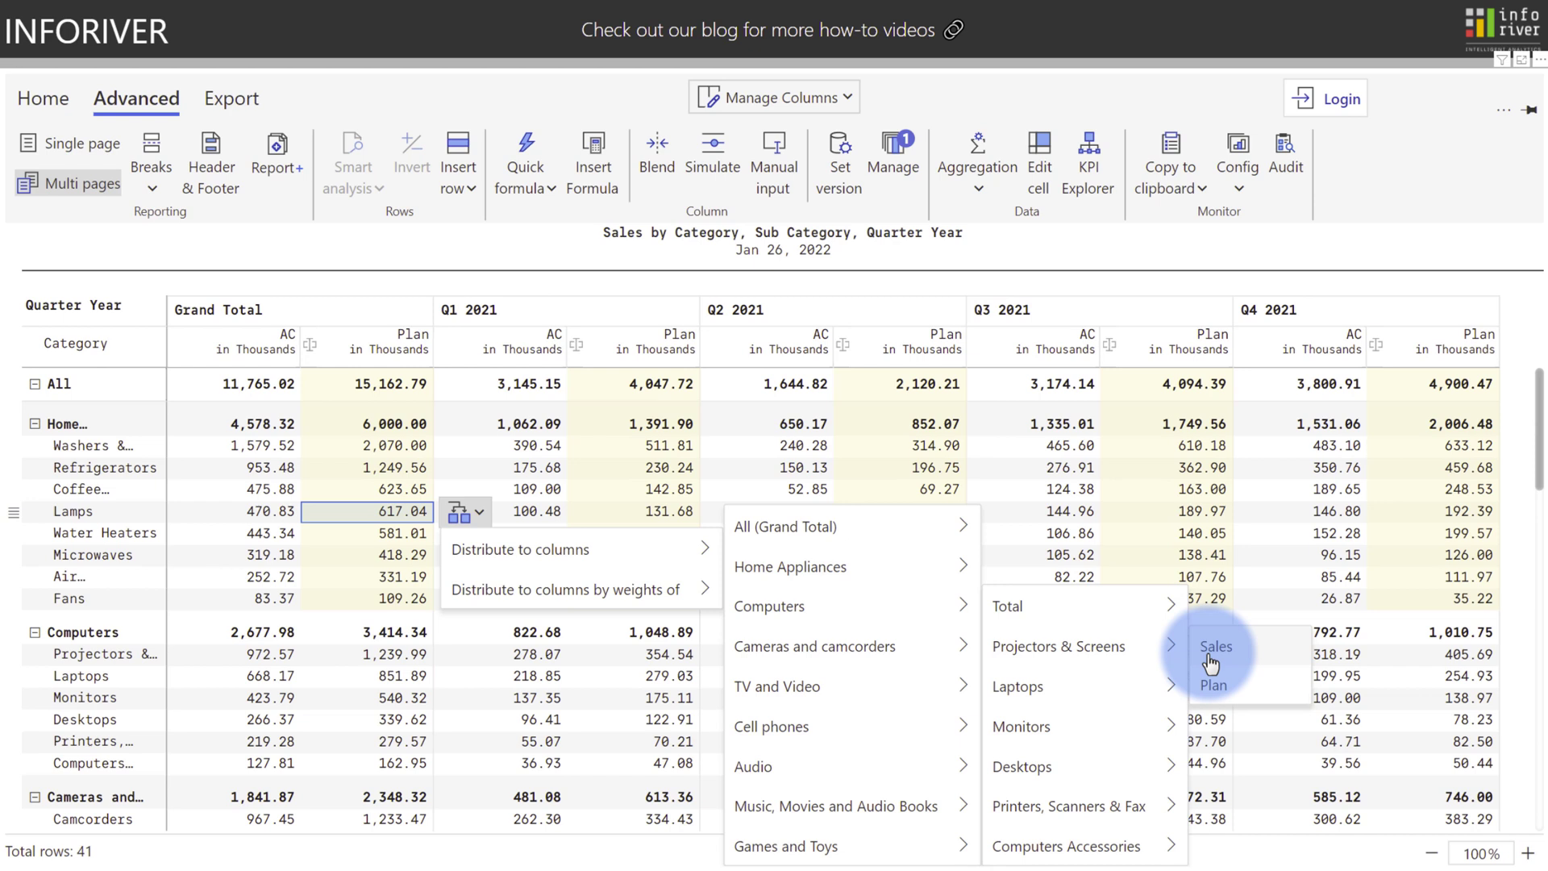
Apply a row trend of about 10% growth to the overall Plan total across quarters.
left_click(385, 385)
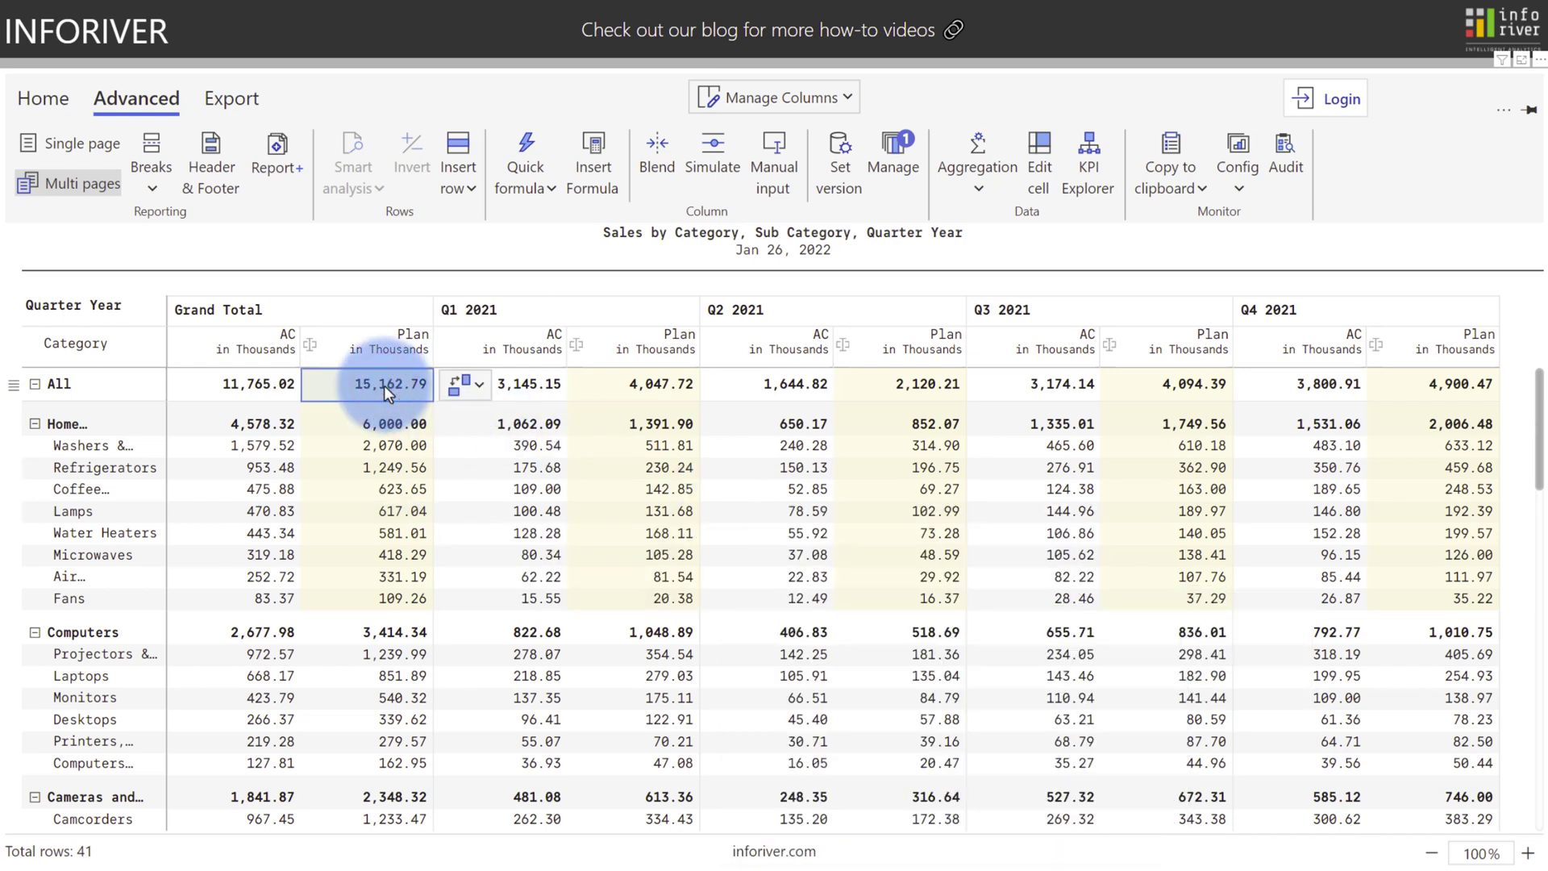
left_click(462, 383)
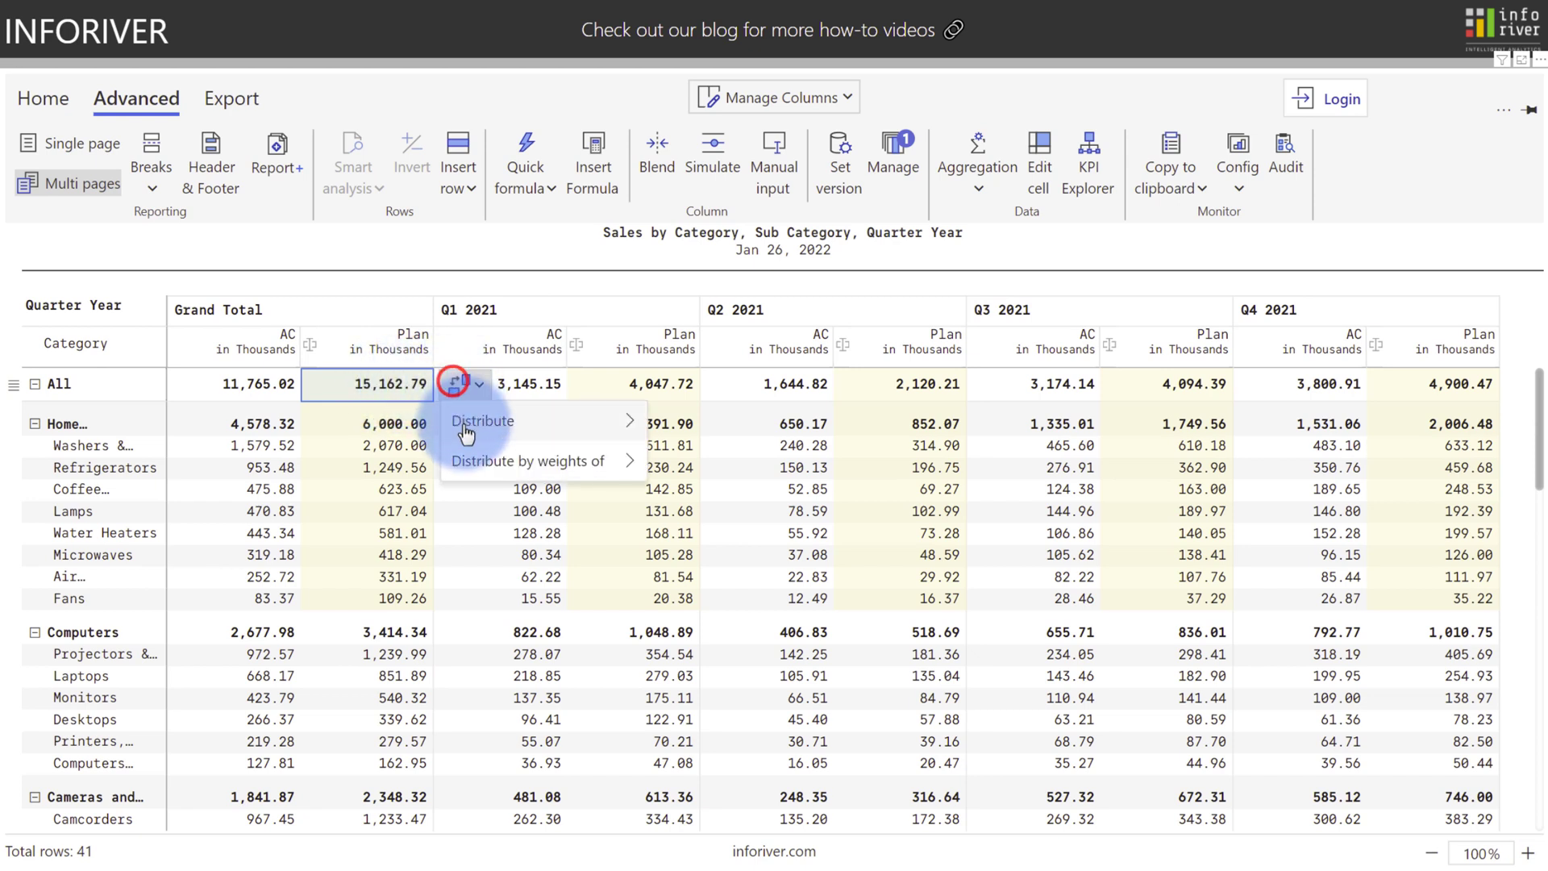
mouse_move(721, 501)
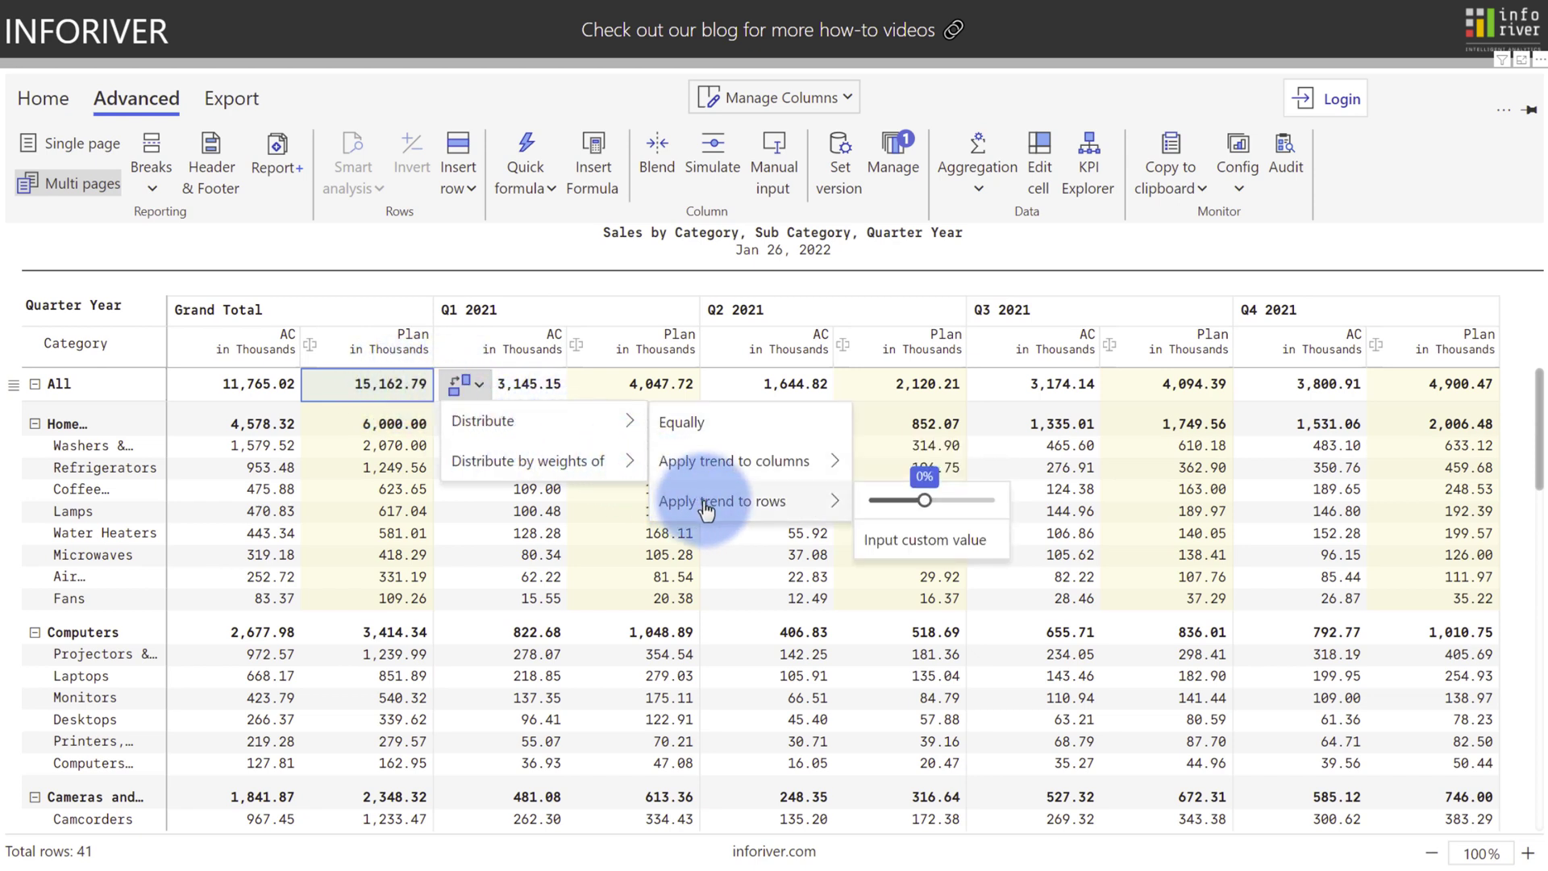
left_click_drag(924, 500, 936, 506)
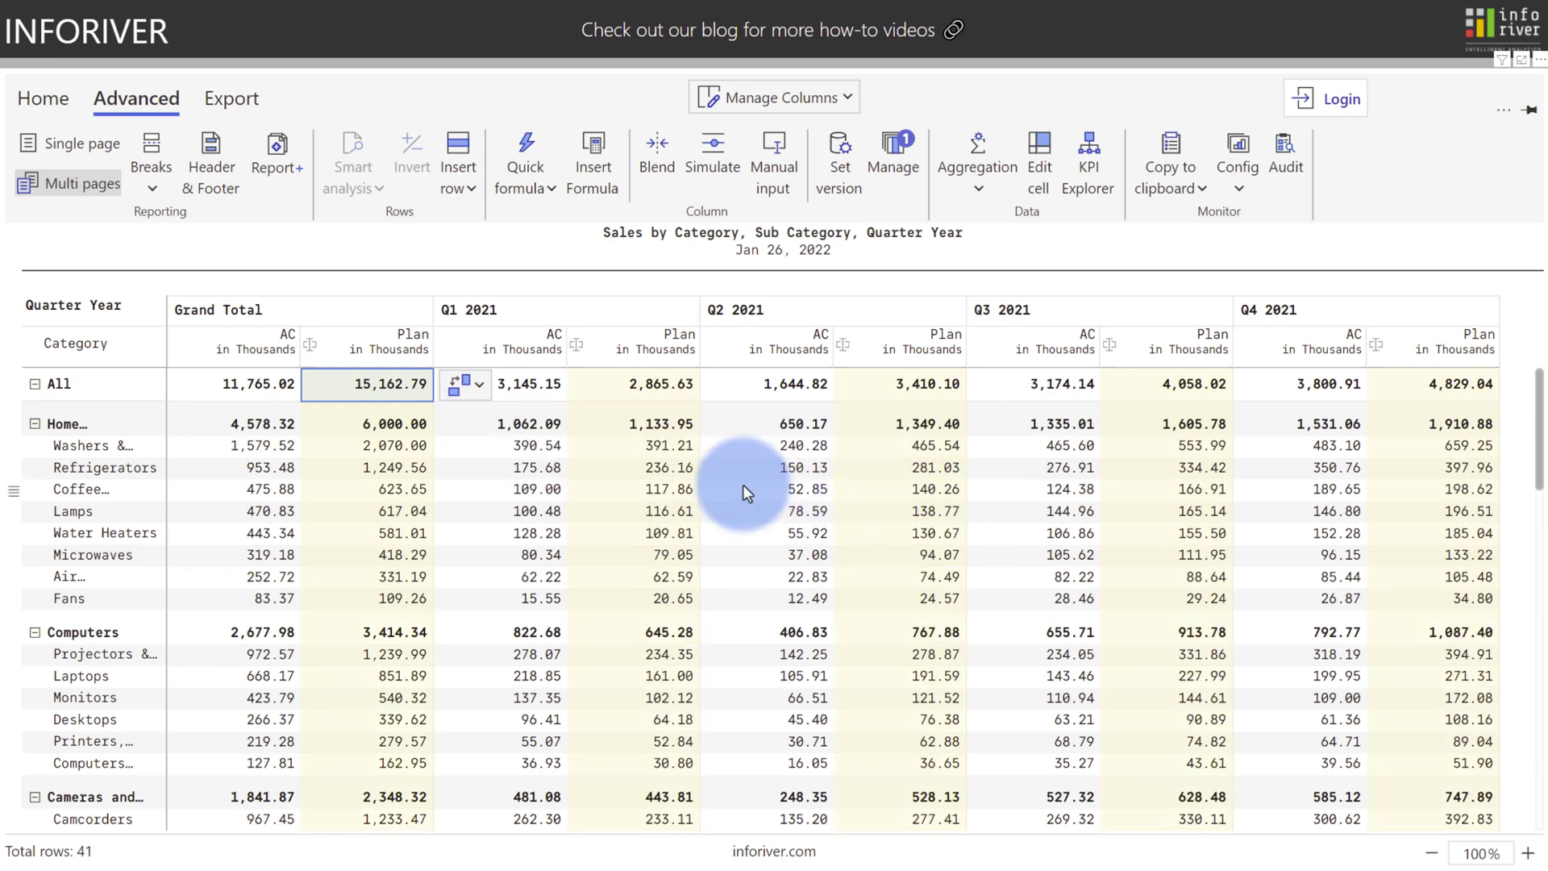
Inspect the Home Appliances Plan total and its Q1–Q4 values after the trend.
left_click(66, 424)
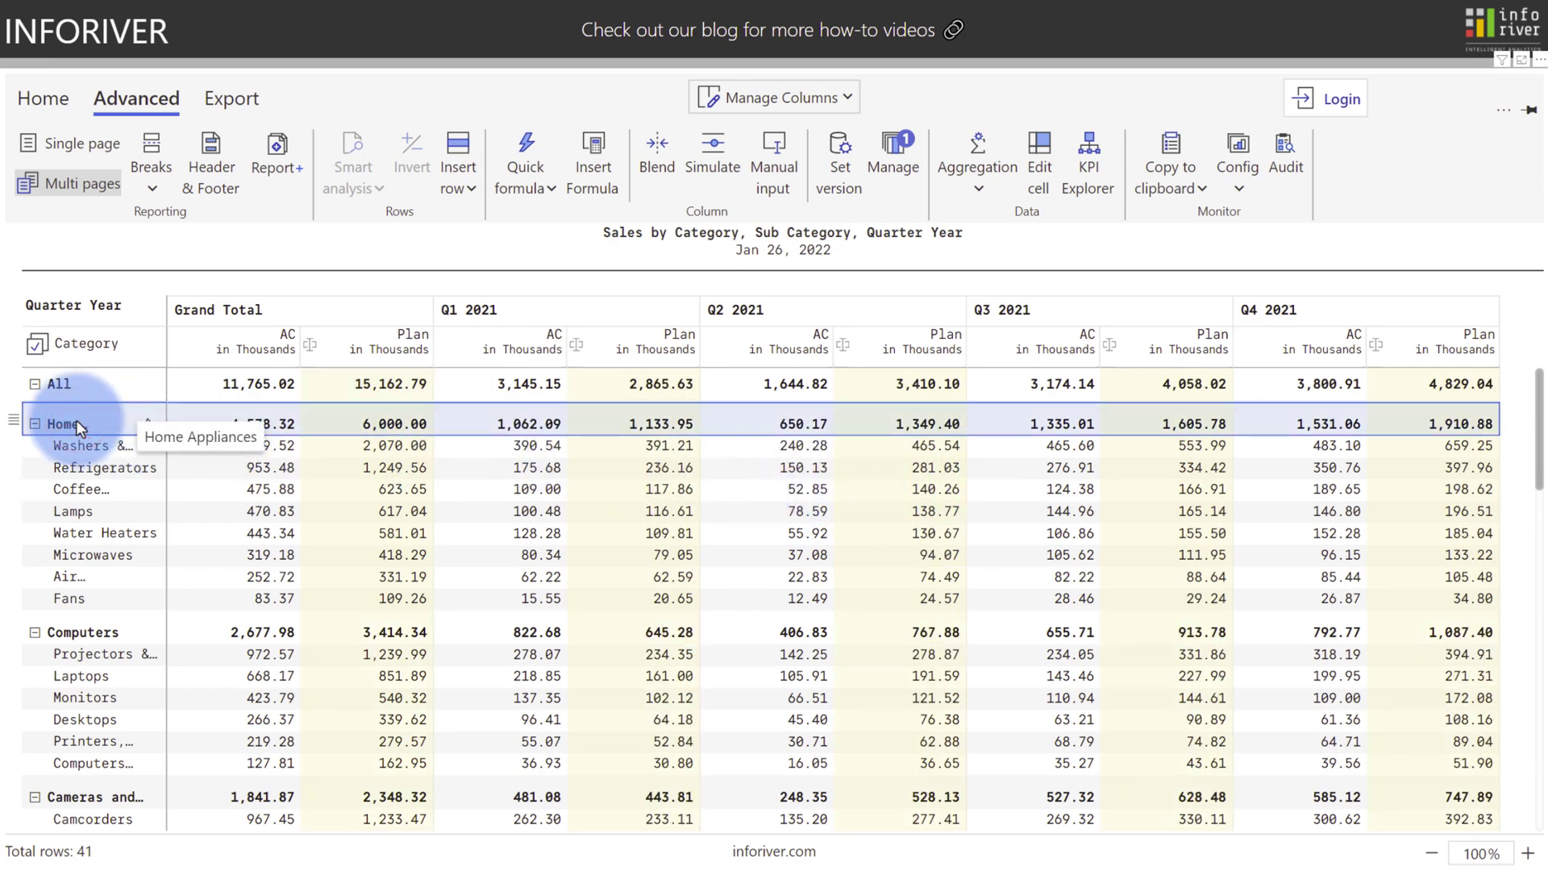
left_click(344, 420)
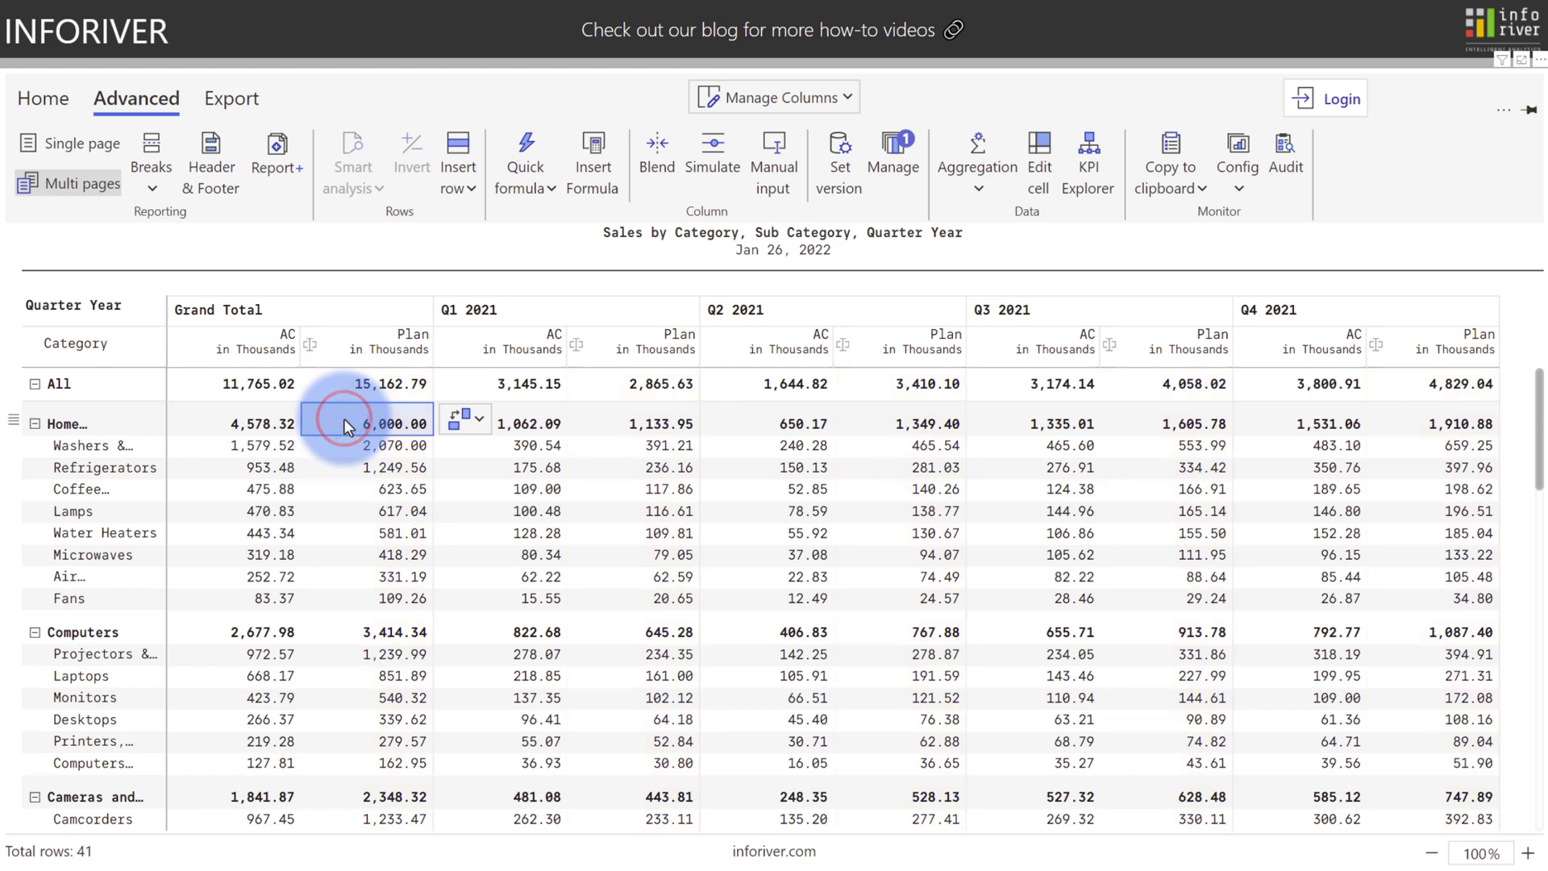
left_click(621, 422)
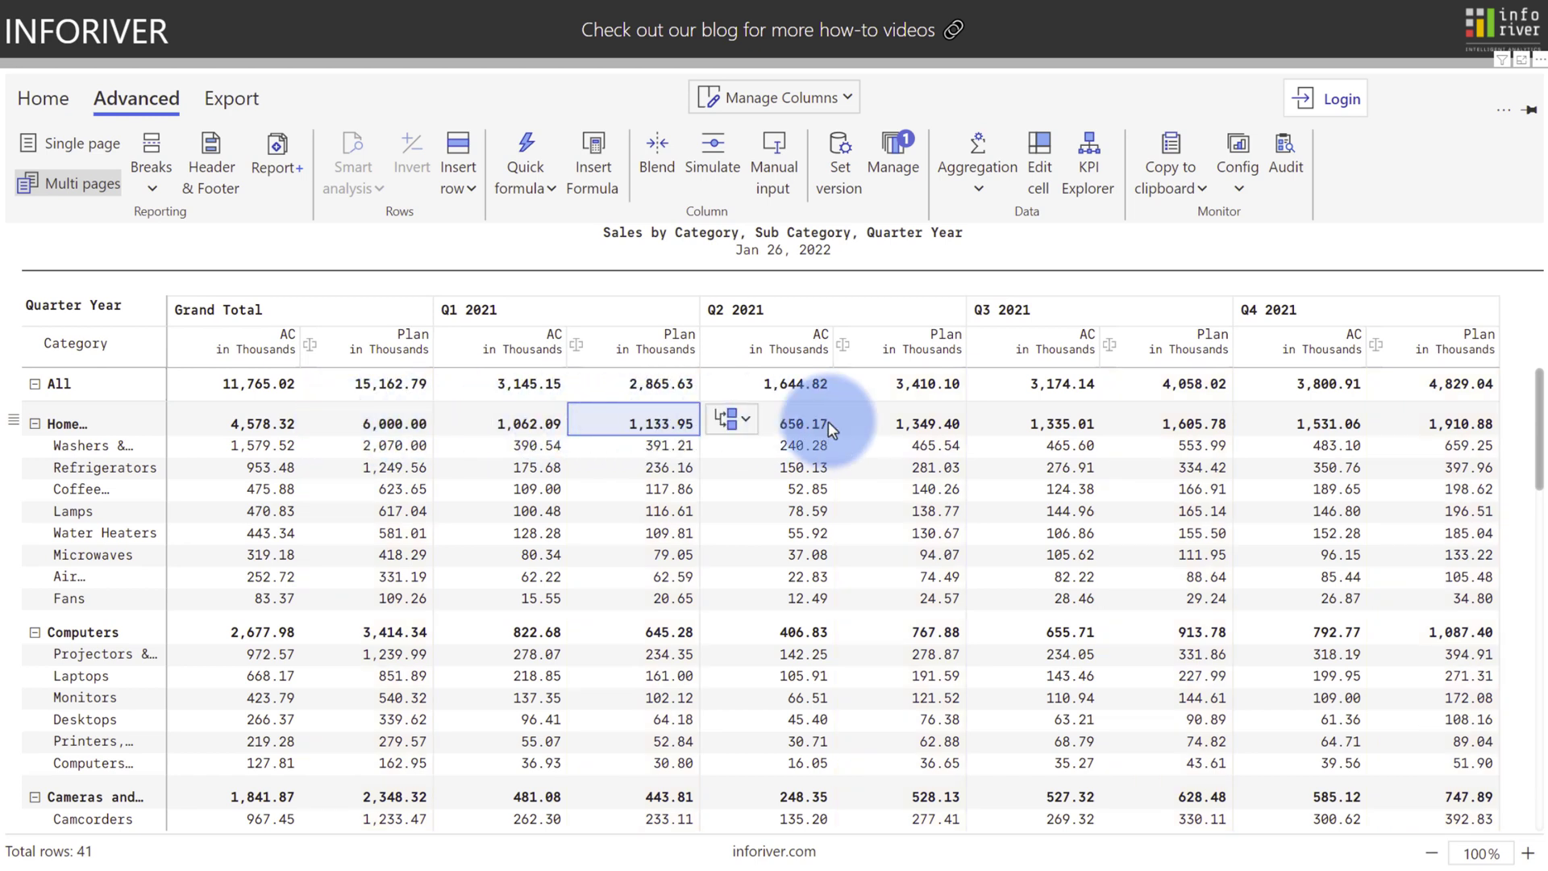
left_click(906, 425)
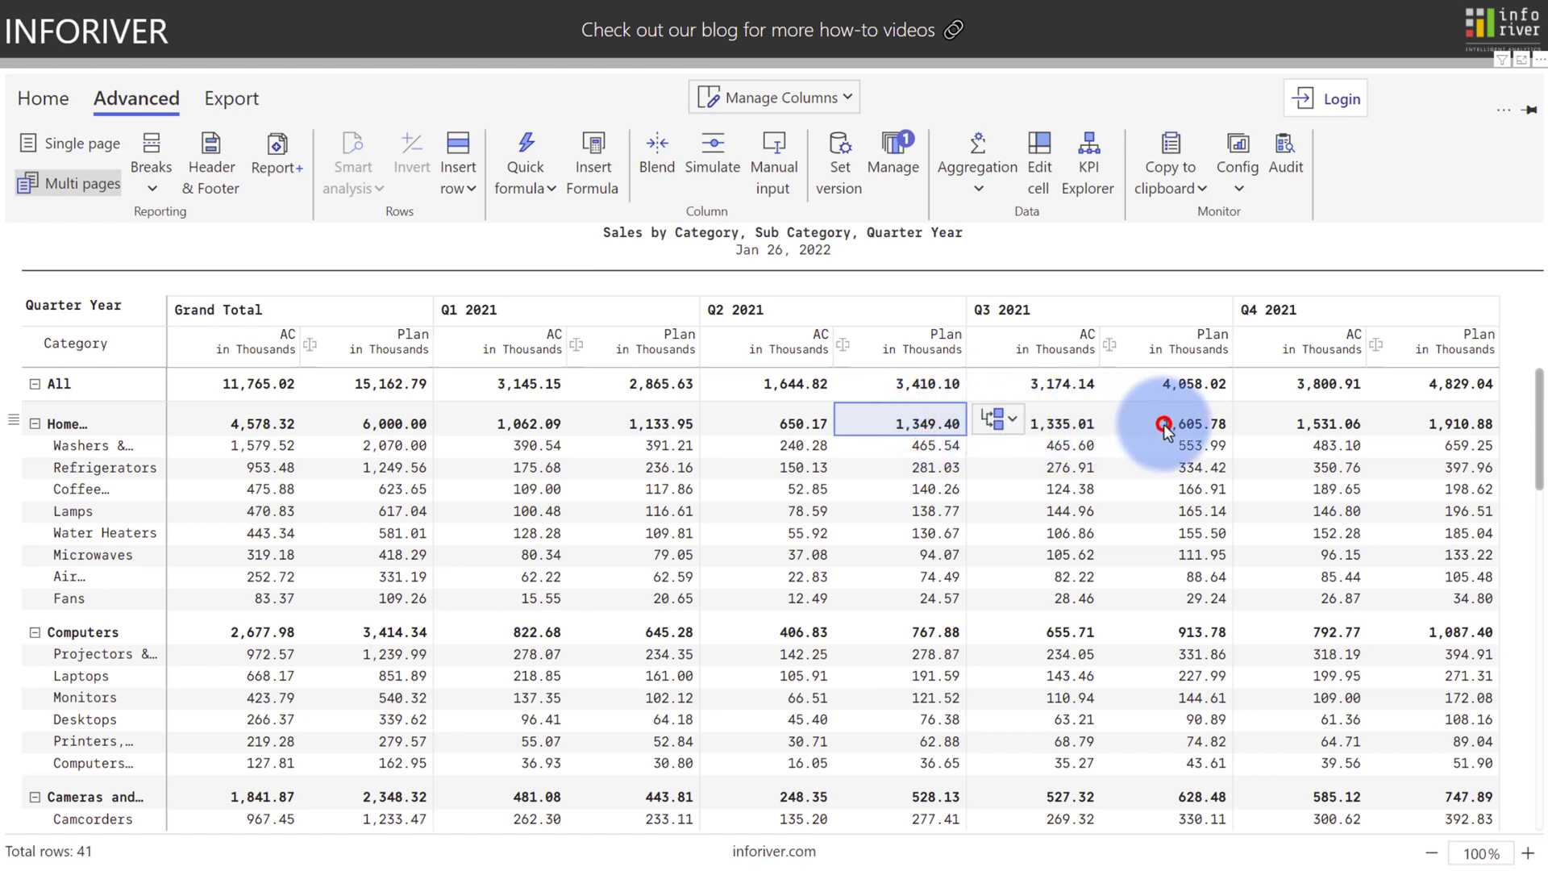
left_click(1163, 424)
left_click(1457, 424)
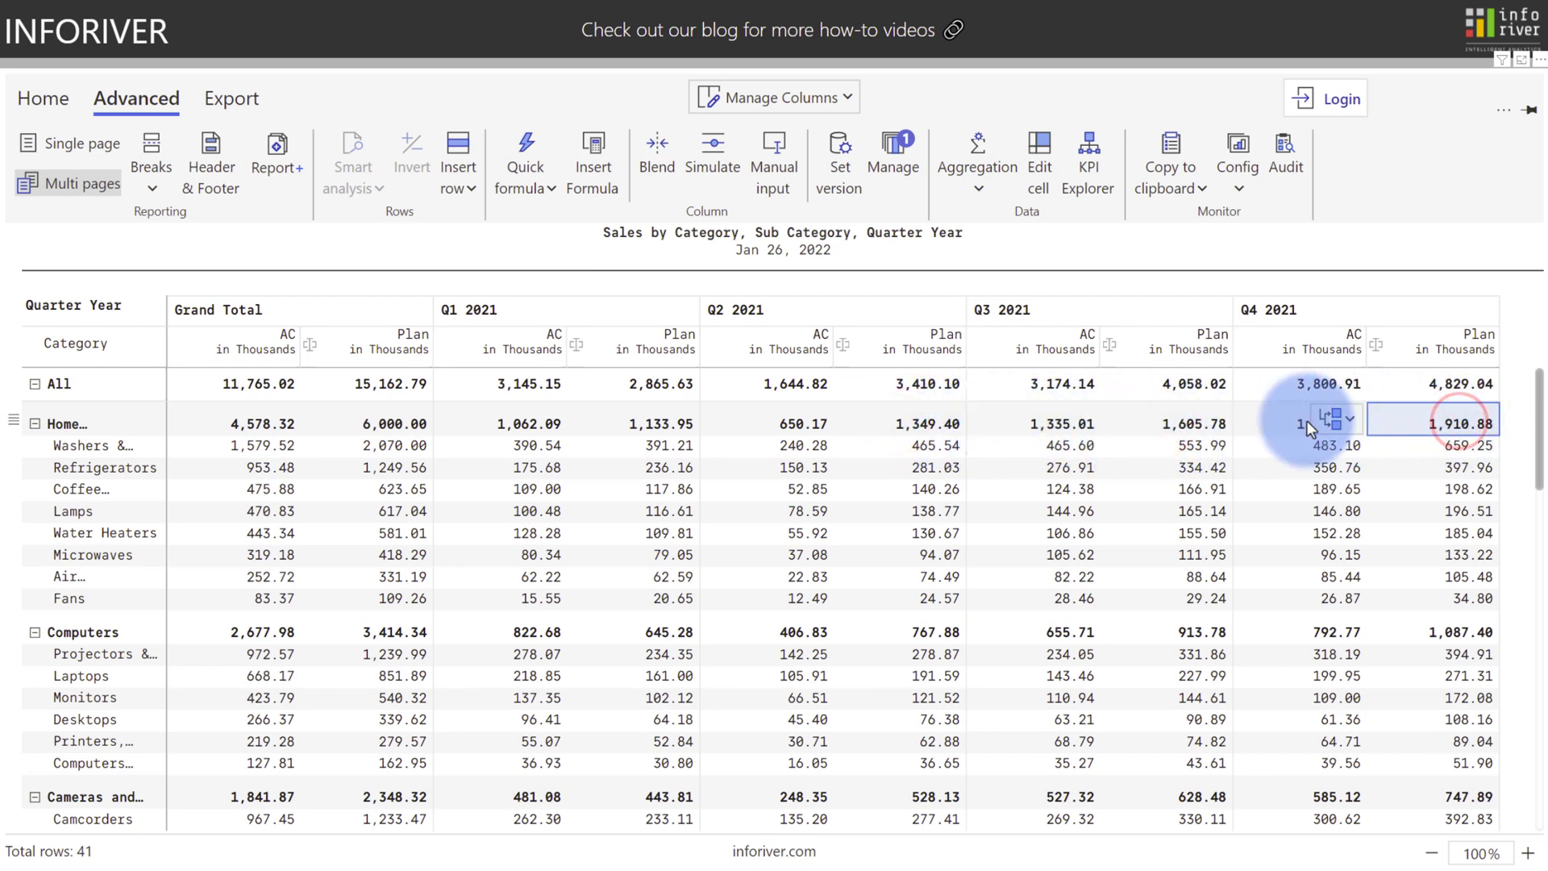
left_click(384, 424)
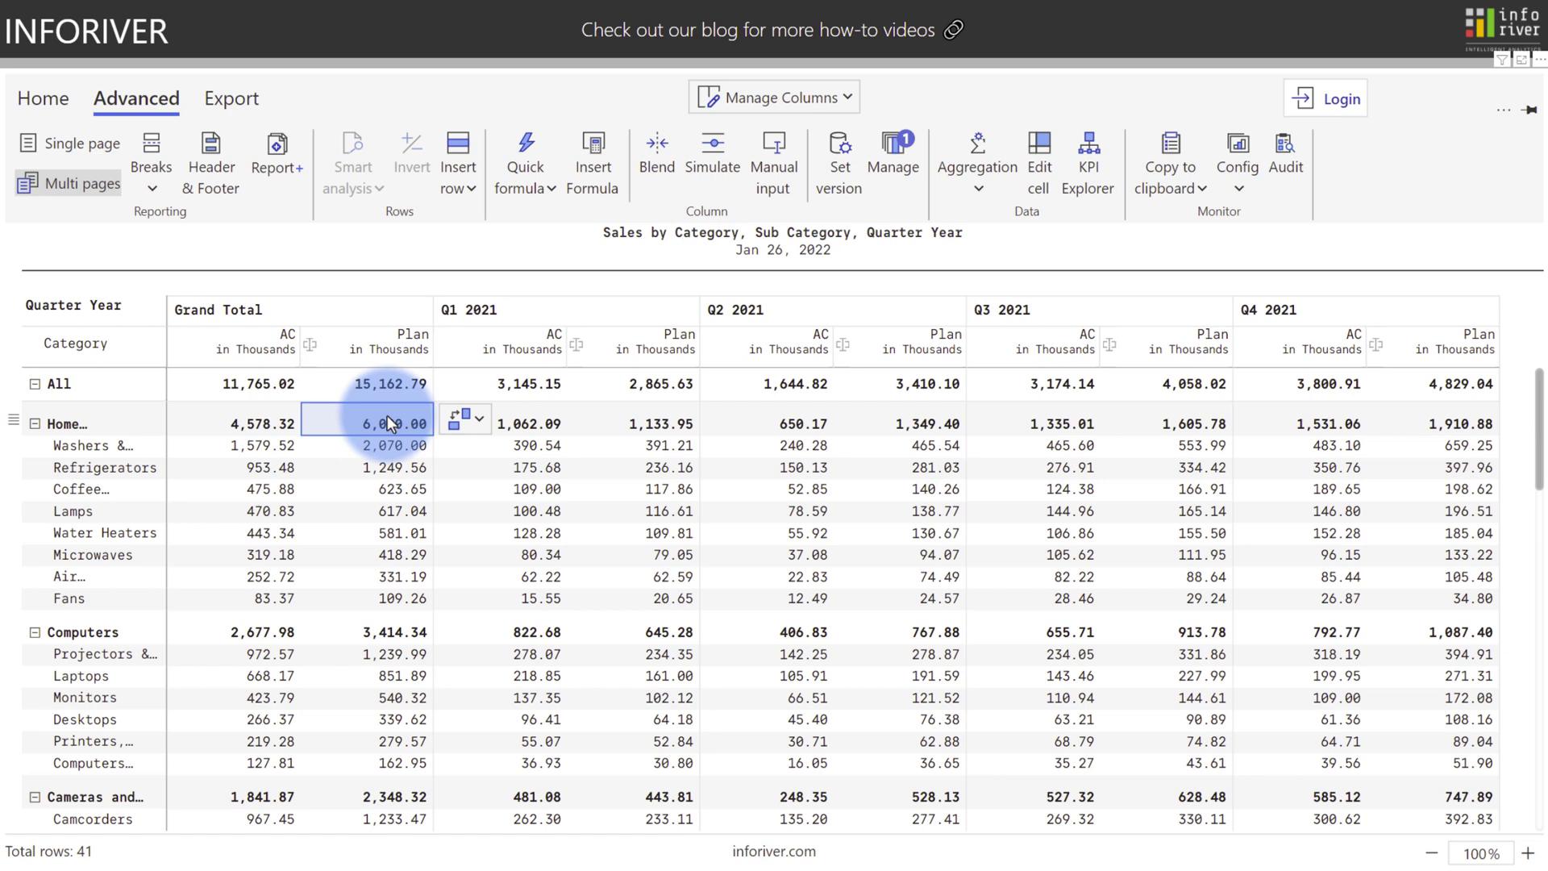
left_click(387, 384)
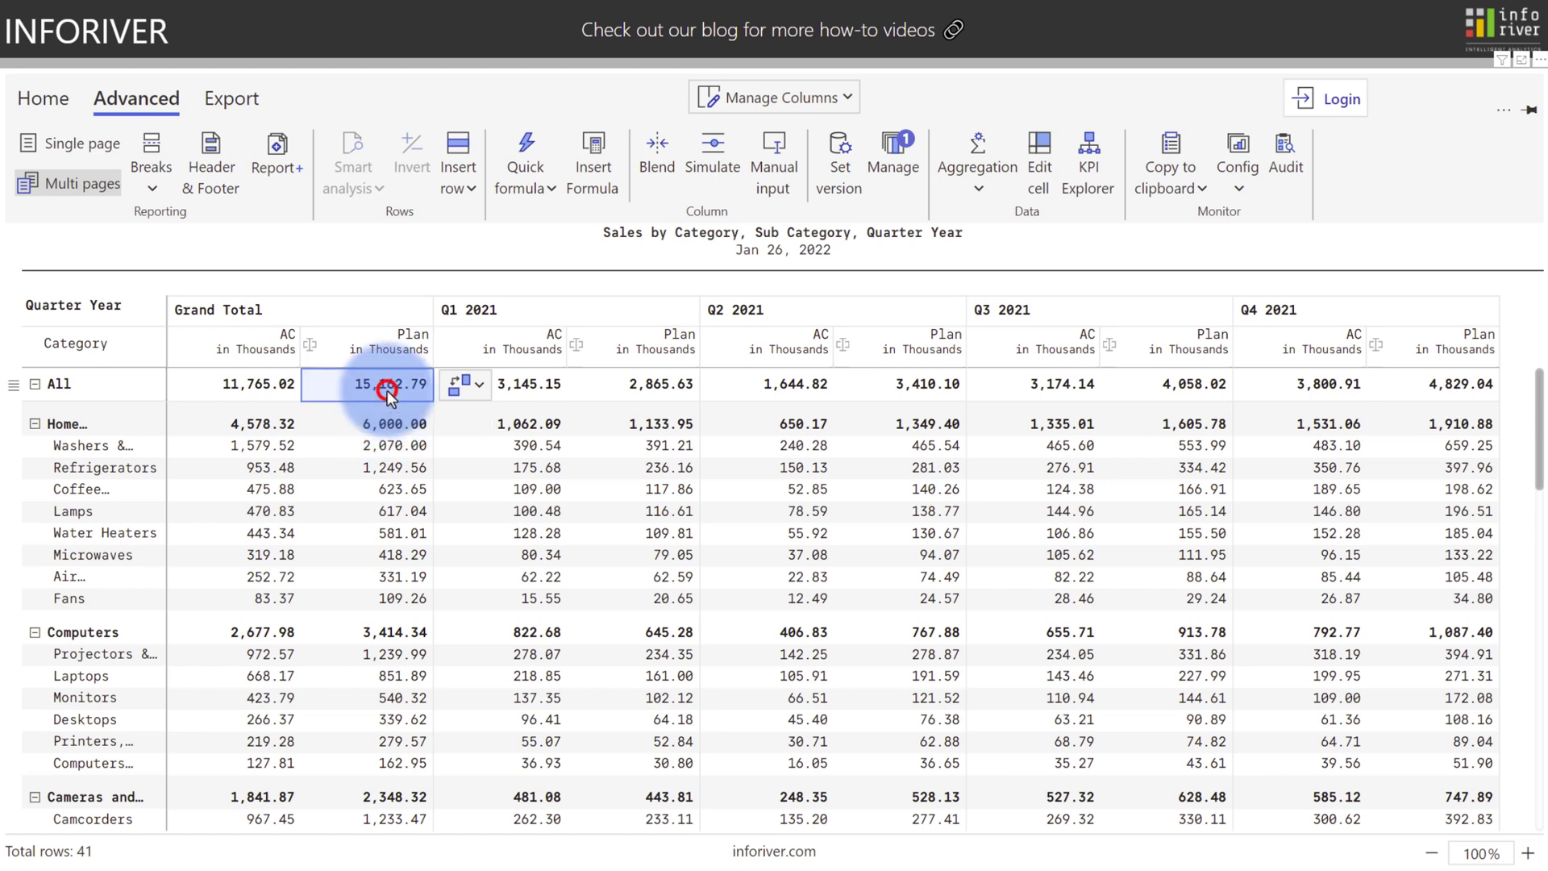
left_click(461, 387)
mouse_move(528, 461)
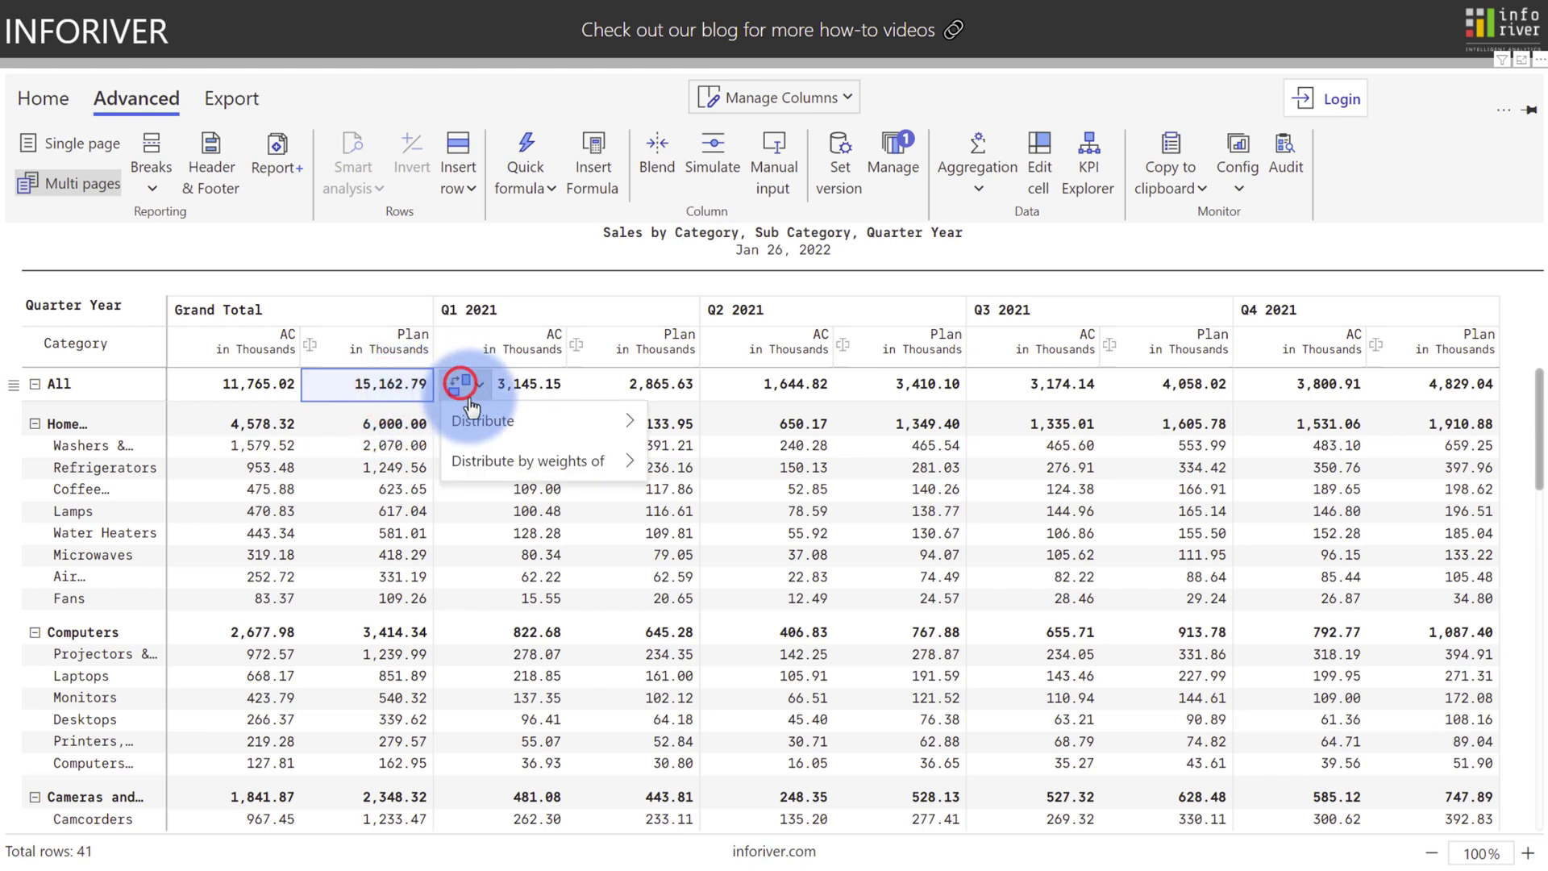
left_click(494, 443)
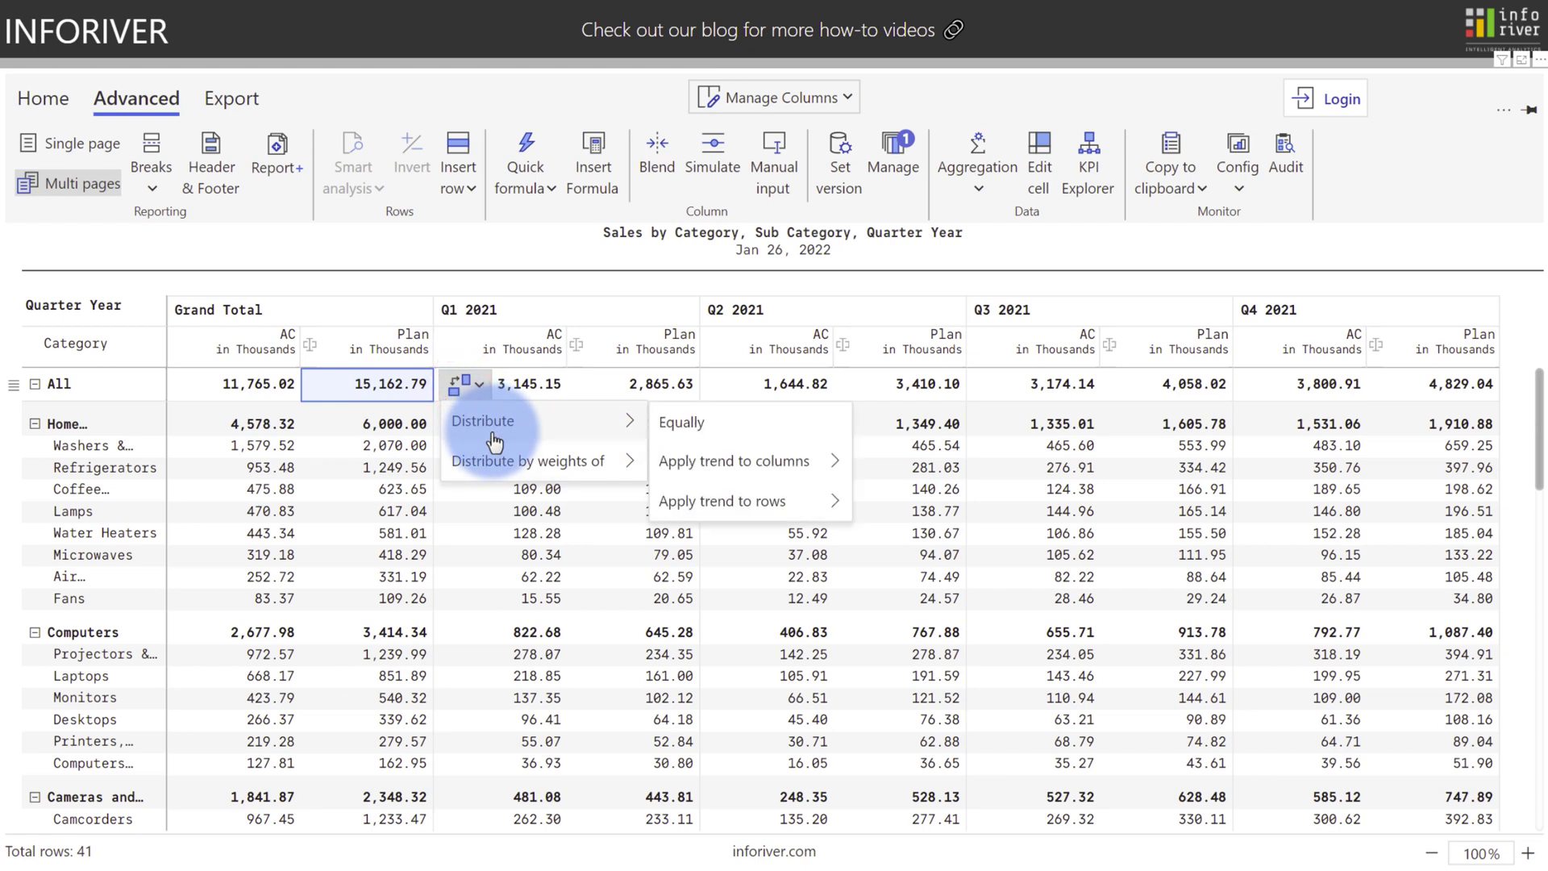
left_click(684, 503)
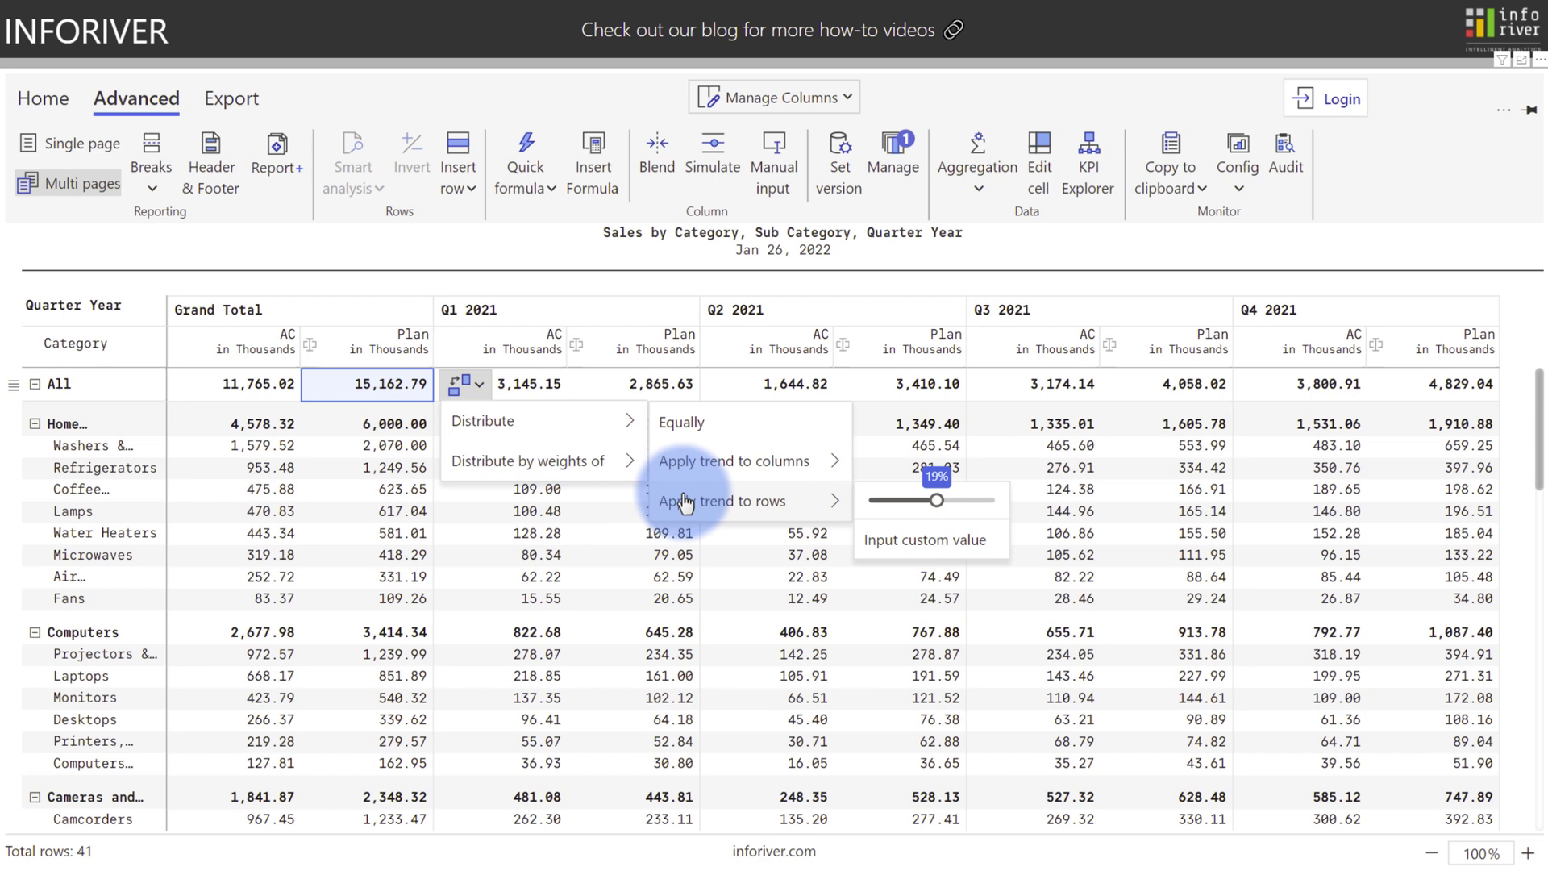
left_click(664, 533)
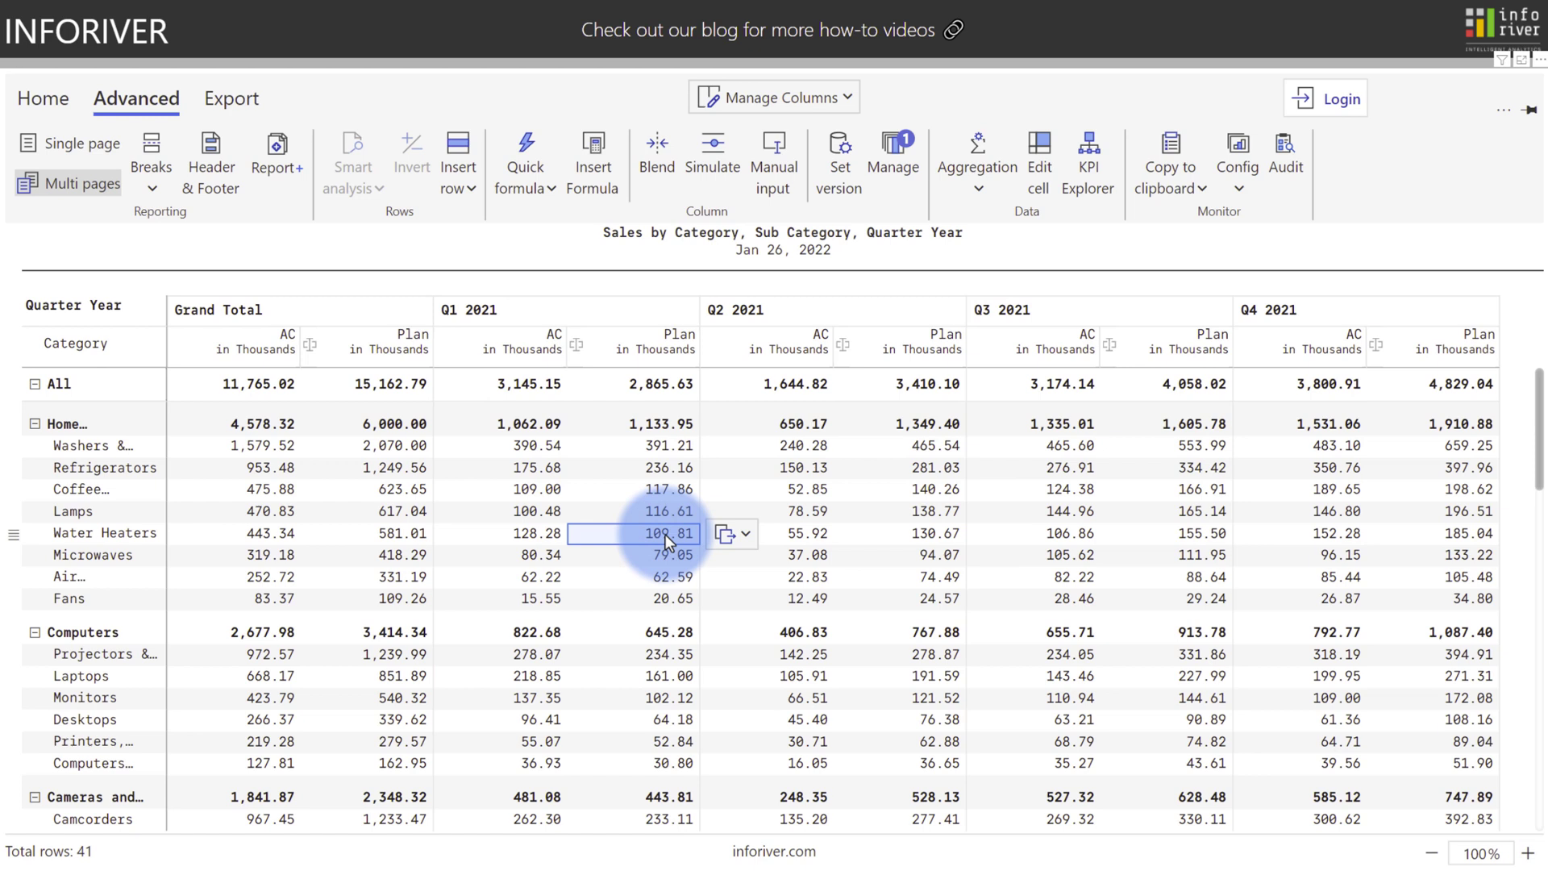
Copy the Water Heaters Q1 Plan value of 109.81 equally into the later quarters.
left_click(727, 536)
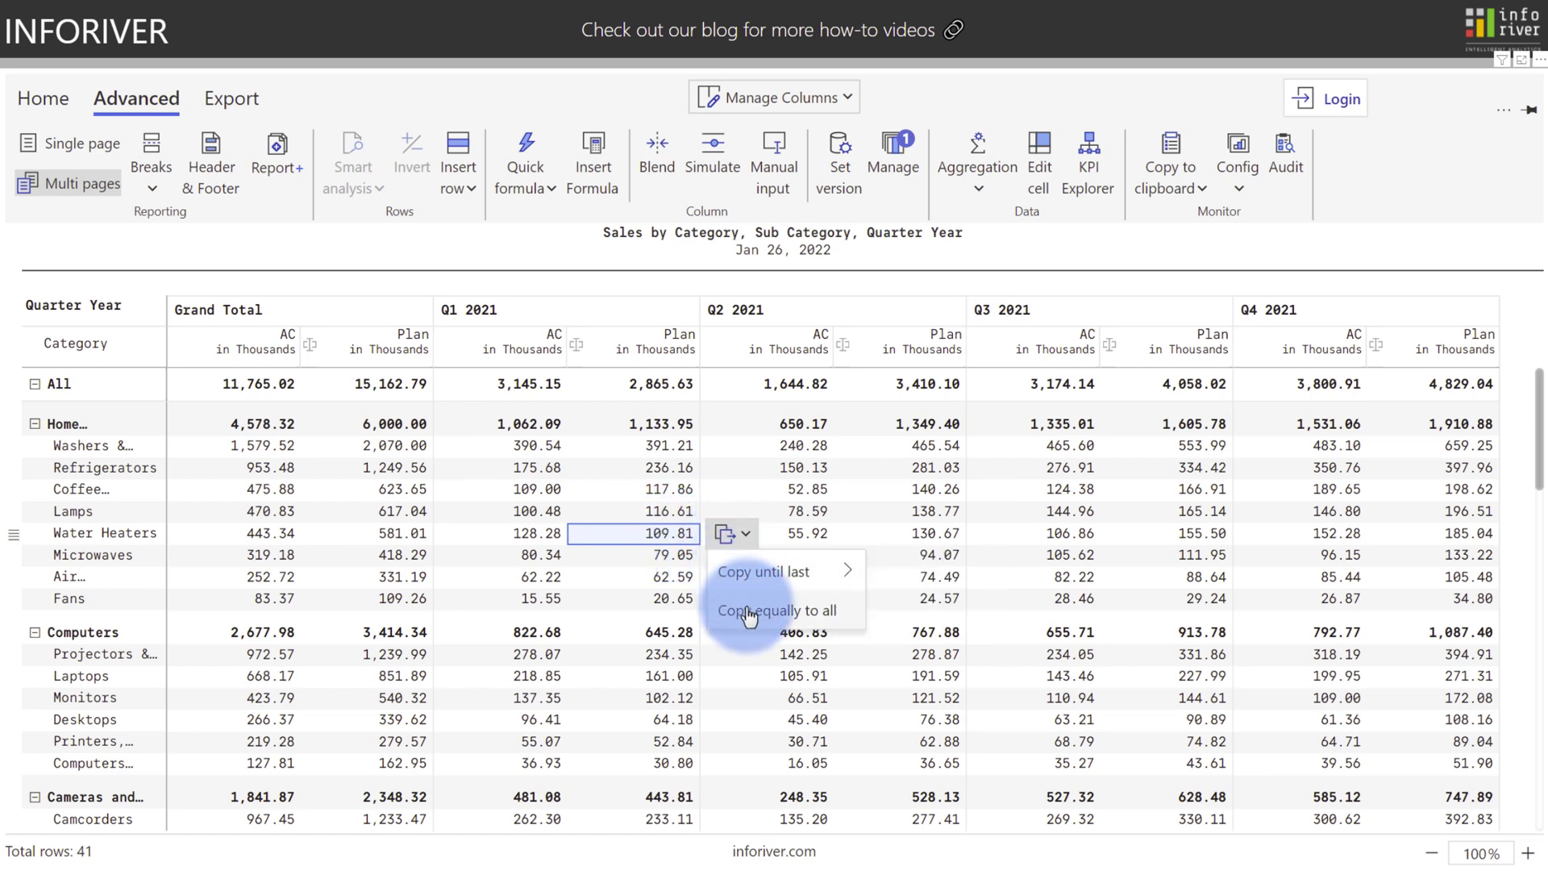
mouse_move(777, 611)
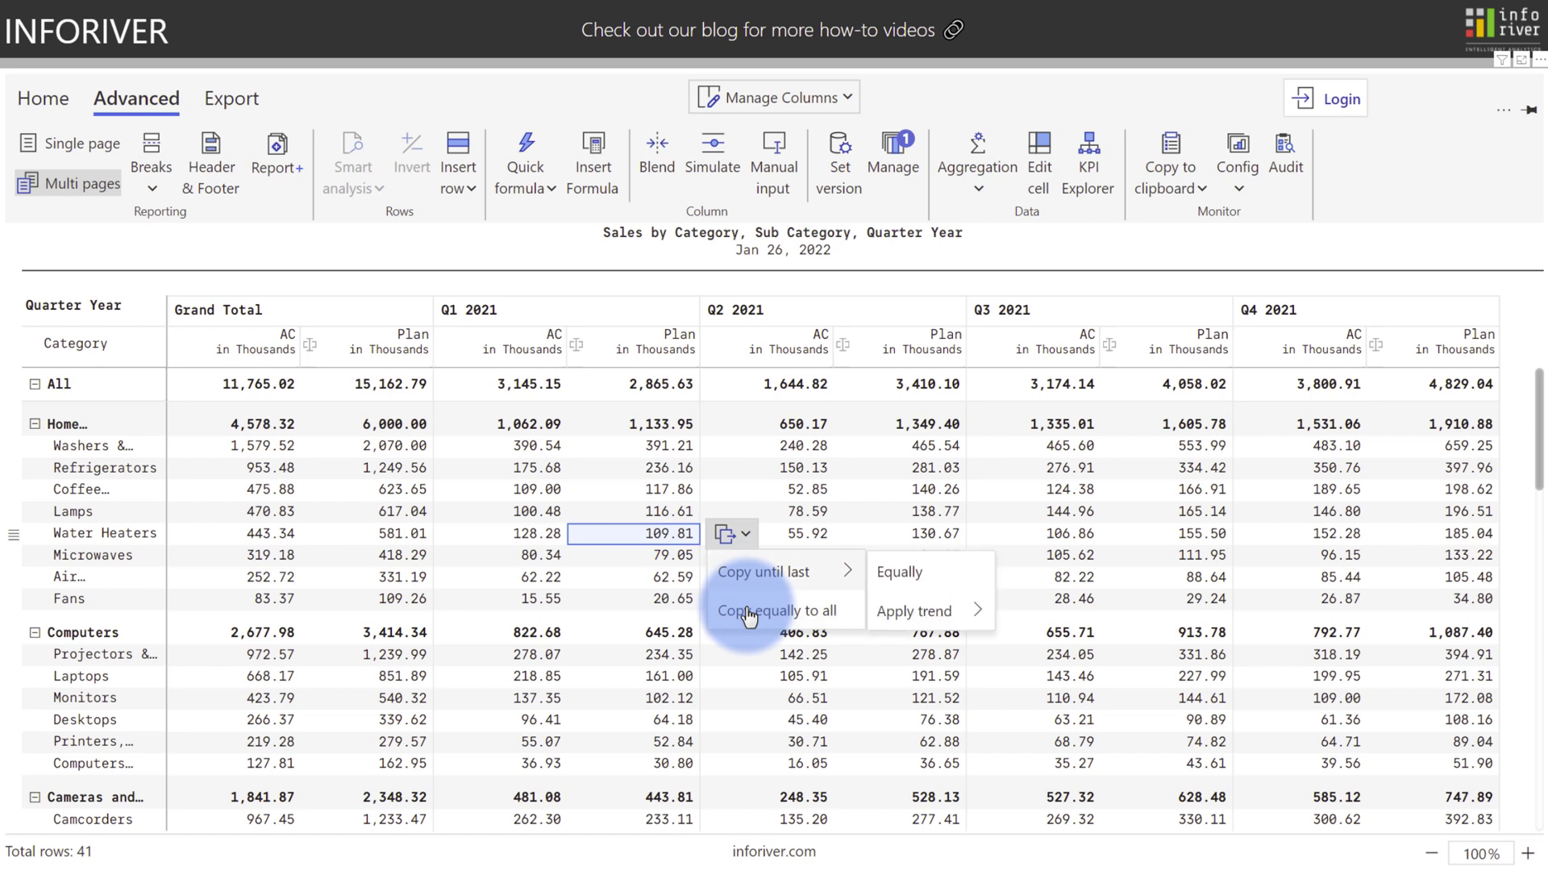
left_click(910, 577)
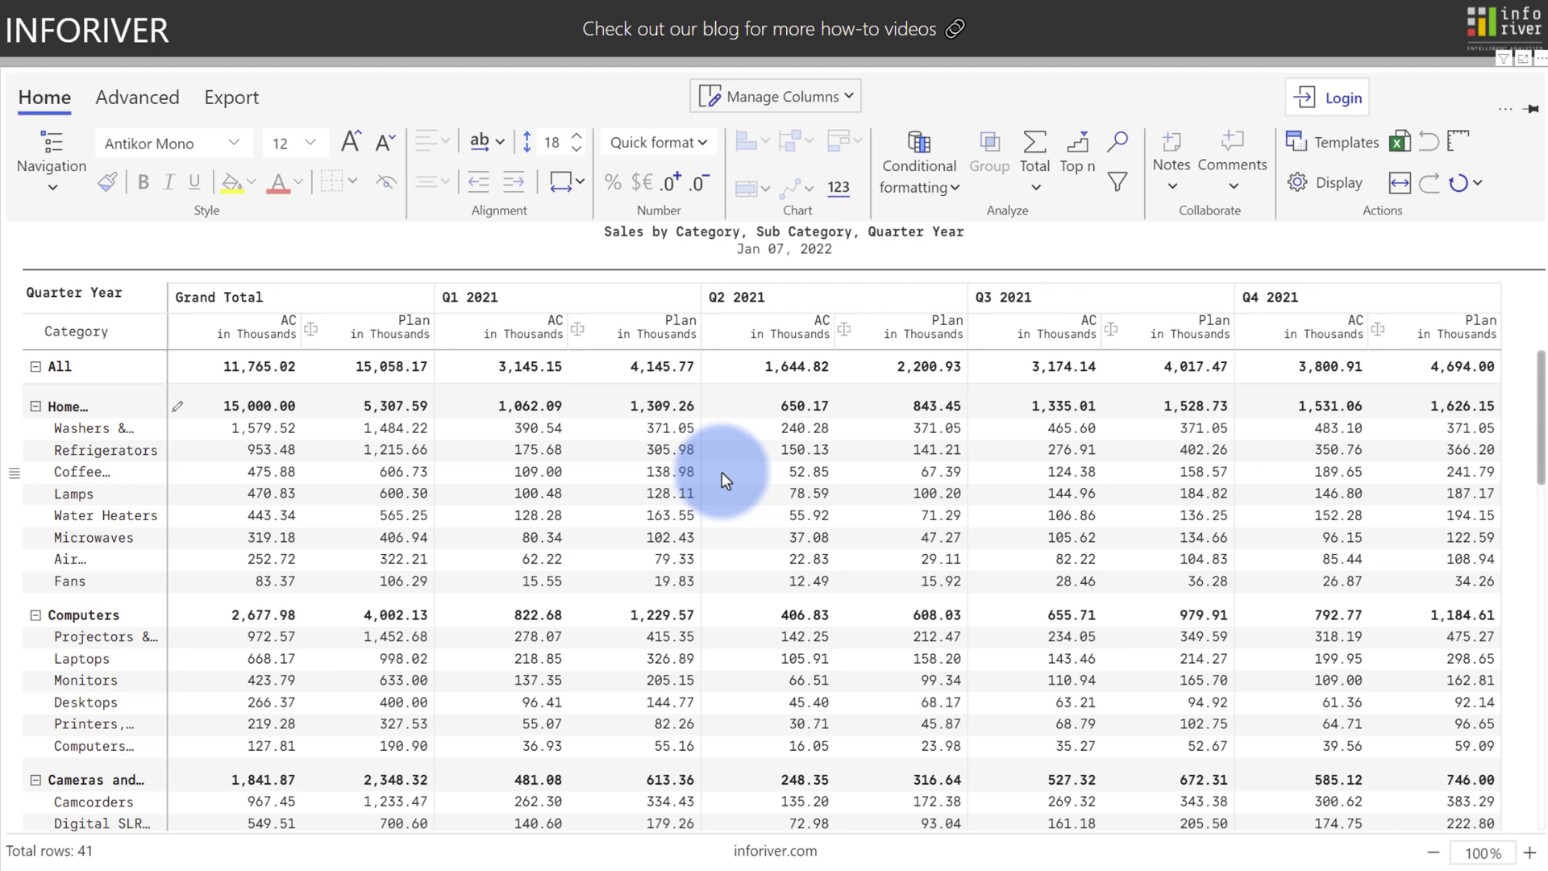
Run Writeback from the Export tools before returning to a Sales-only matrix.
left_click(224, 111)
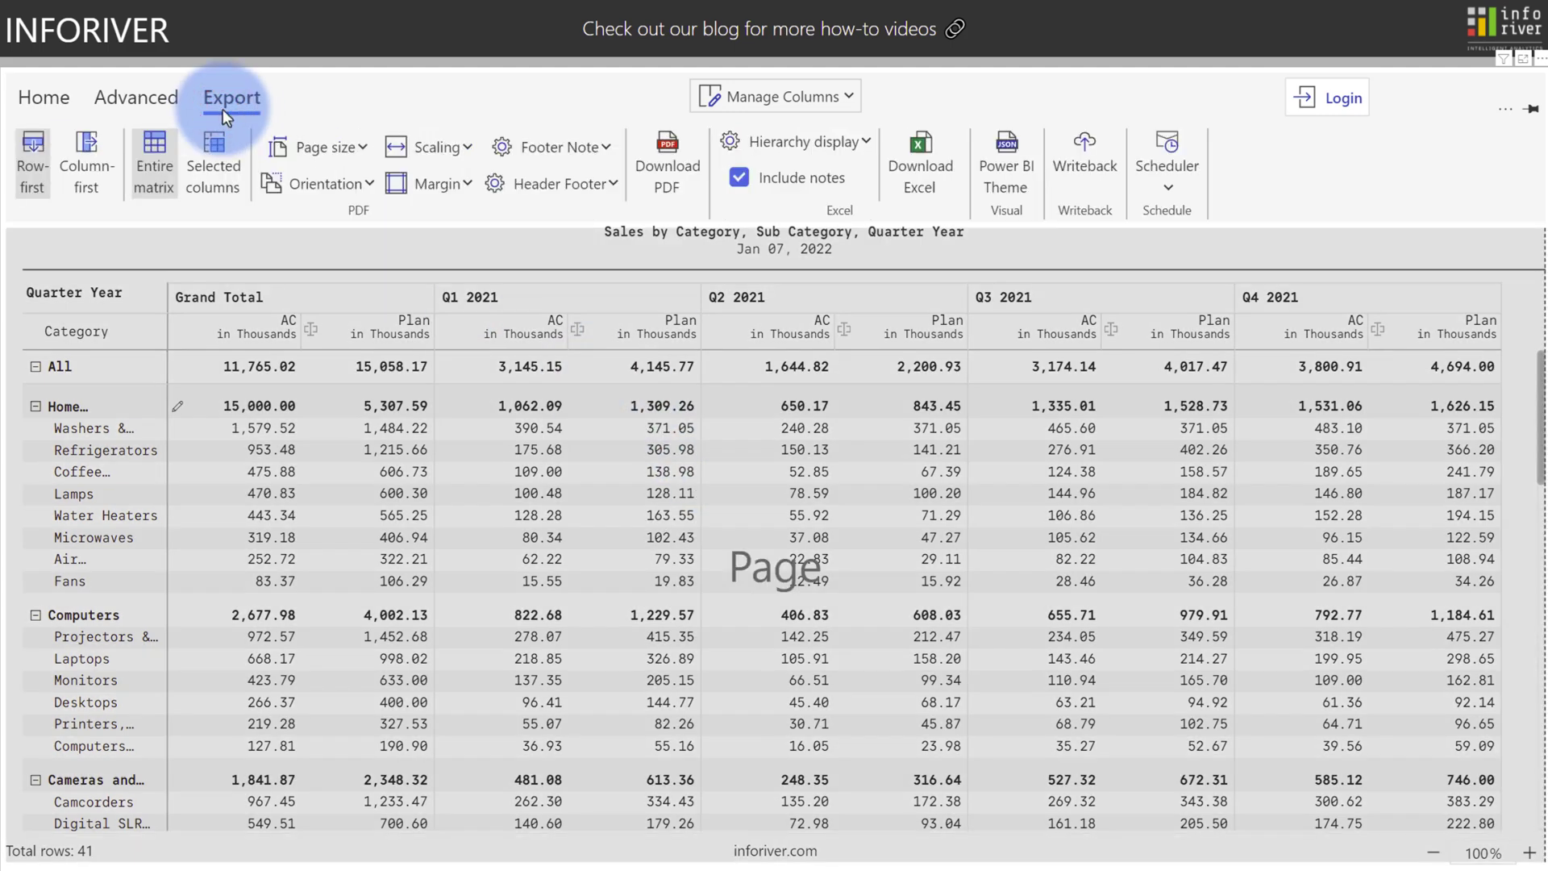
left_click(1077, 158)
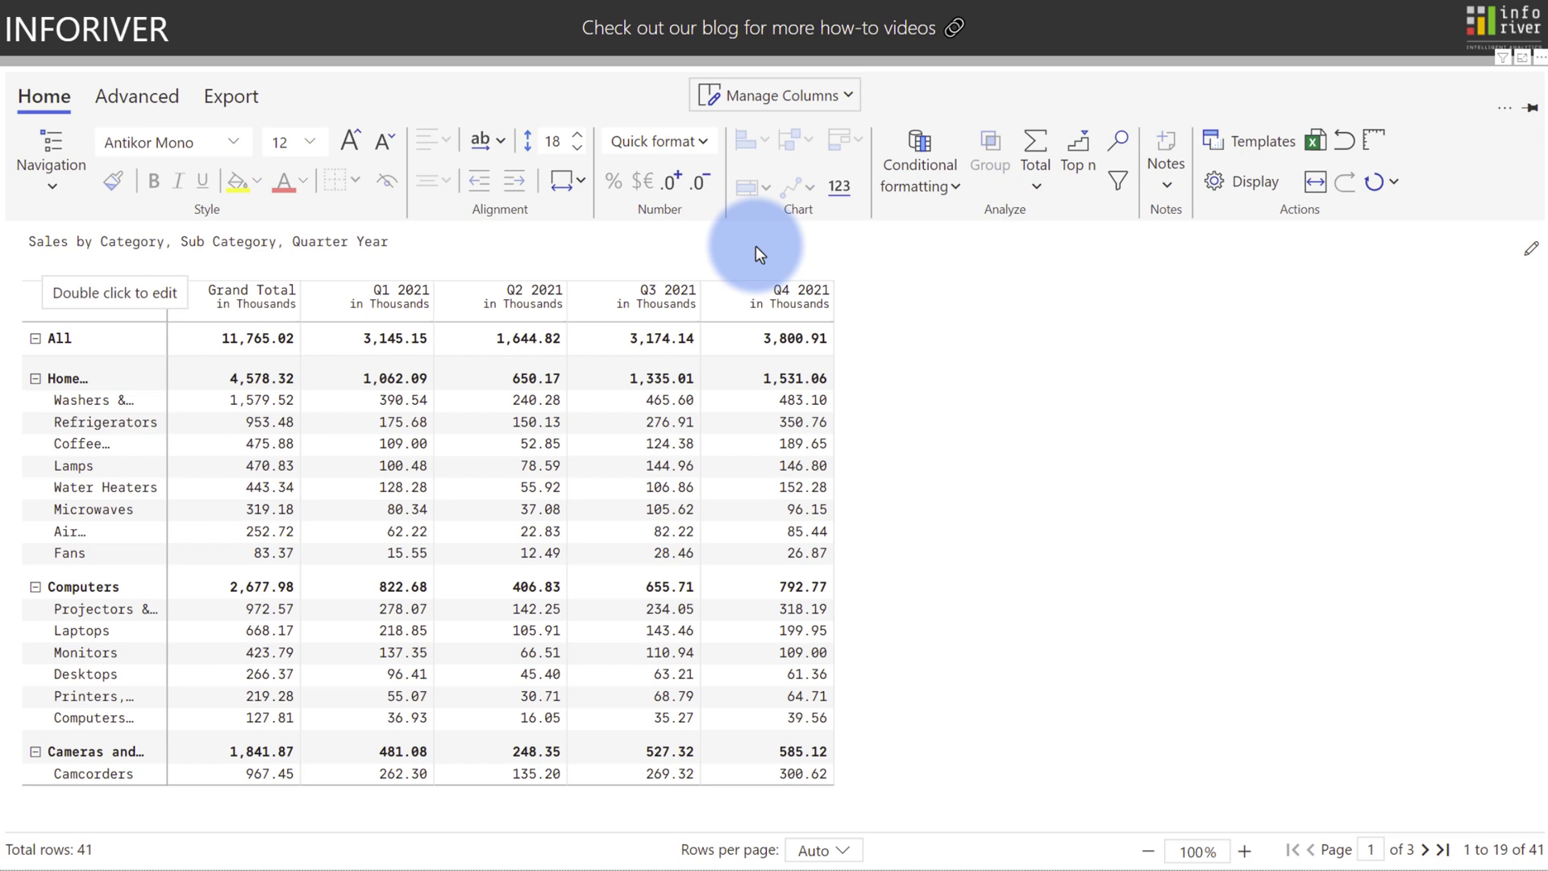
Create a simulation measure named Forecast based on Sales with Positive formatting and ±100% range.
left_click(147, 97)
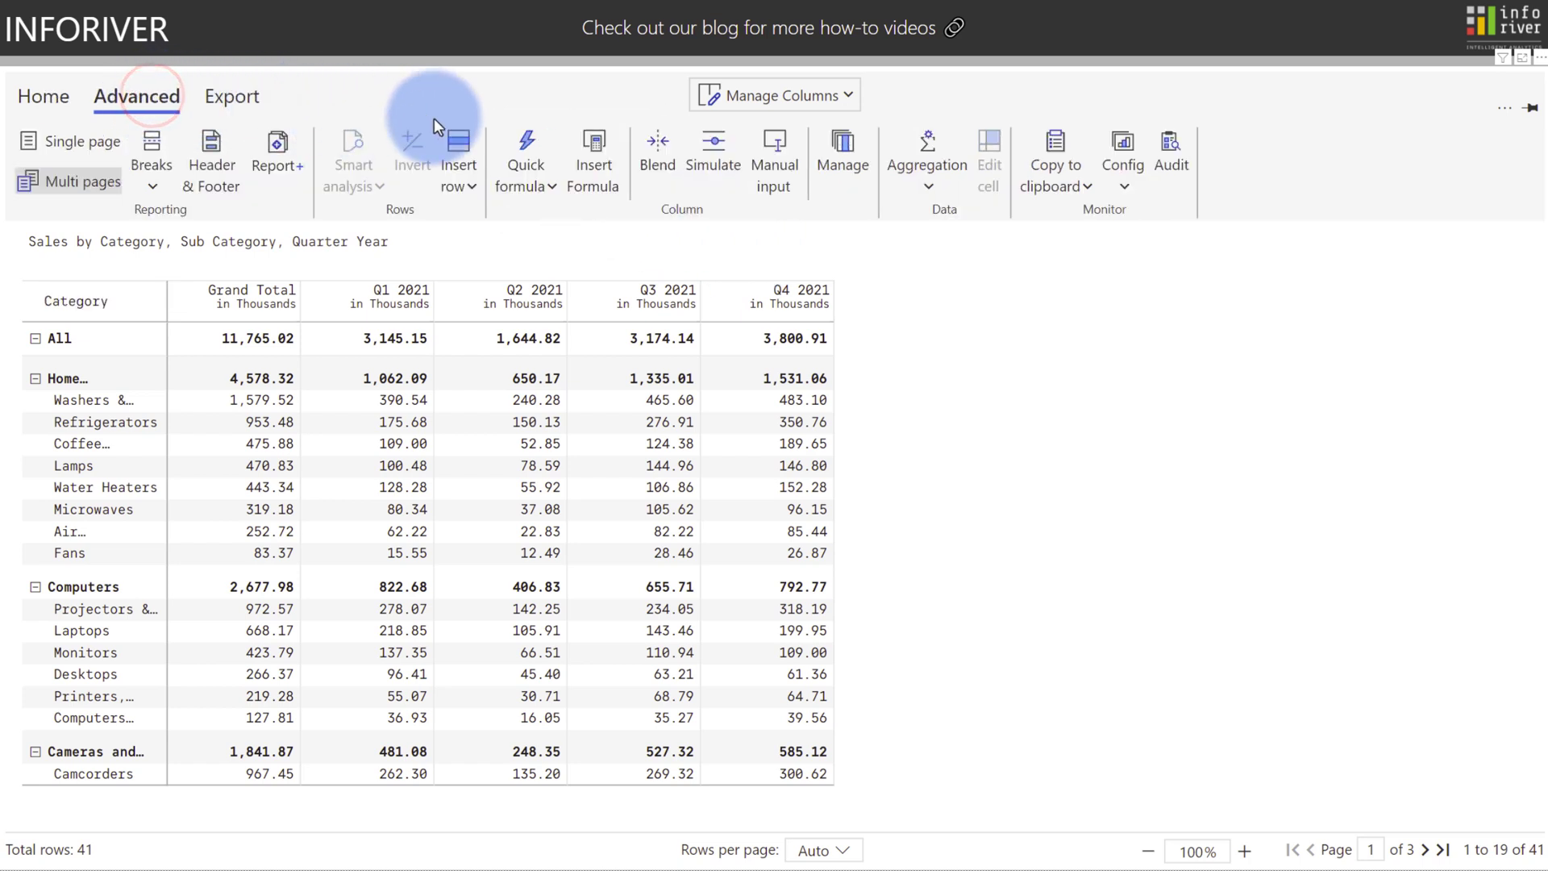
left_click(714, 147)
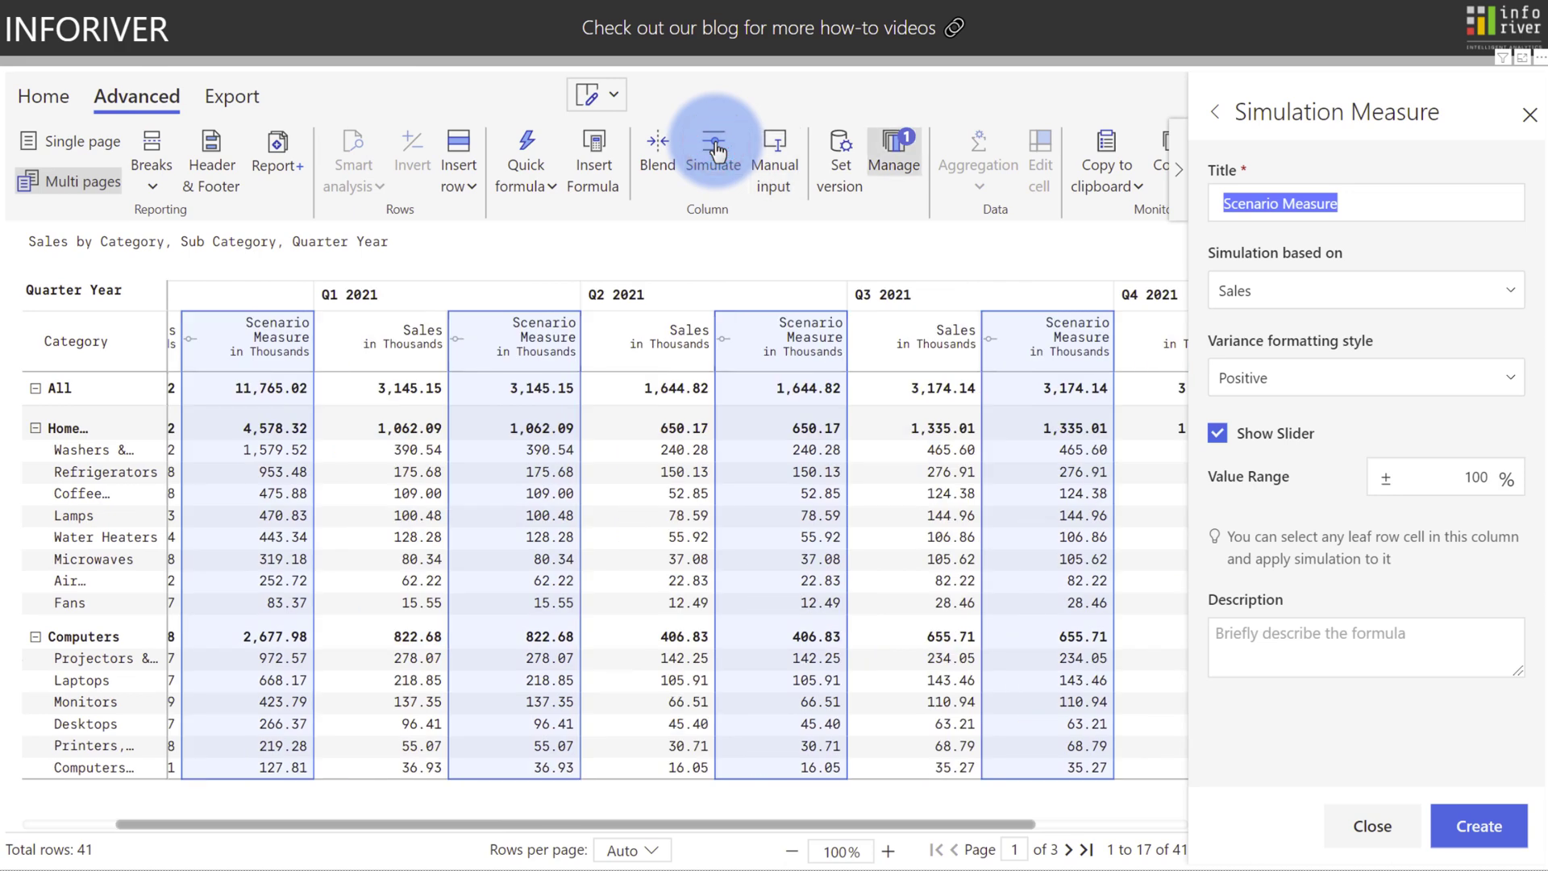
left_click(1365, 203)
type("Forecast")
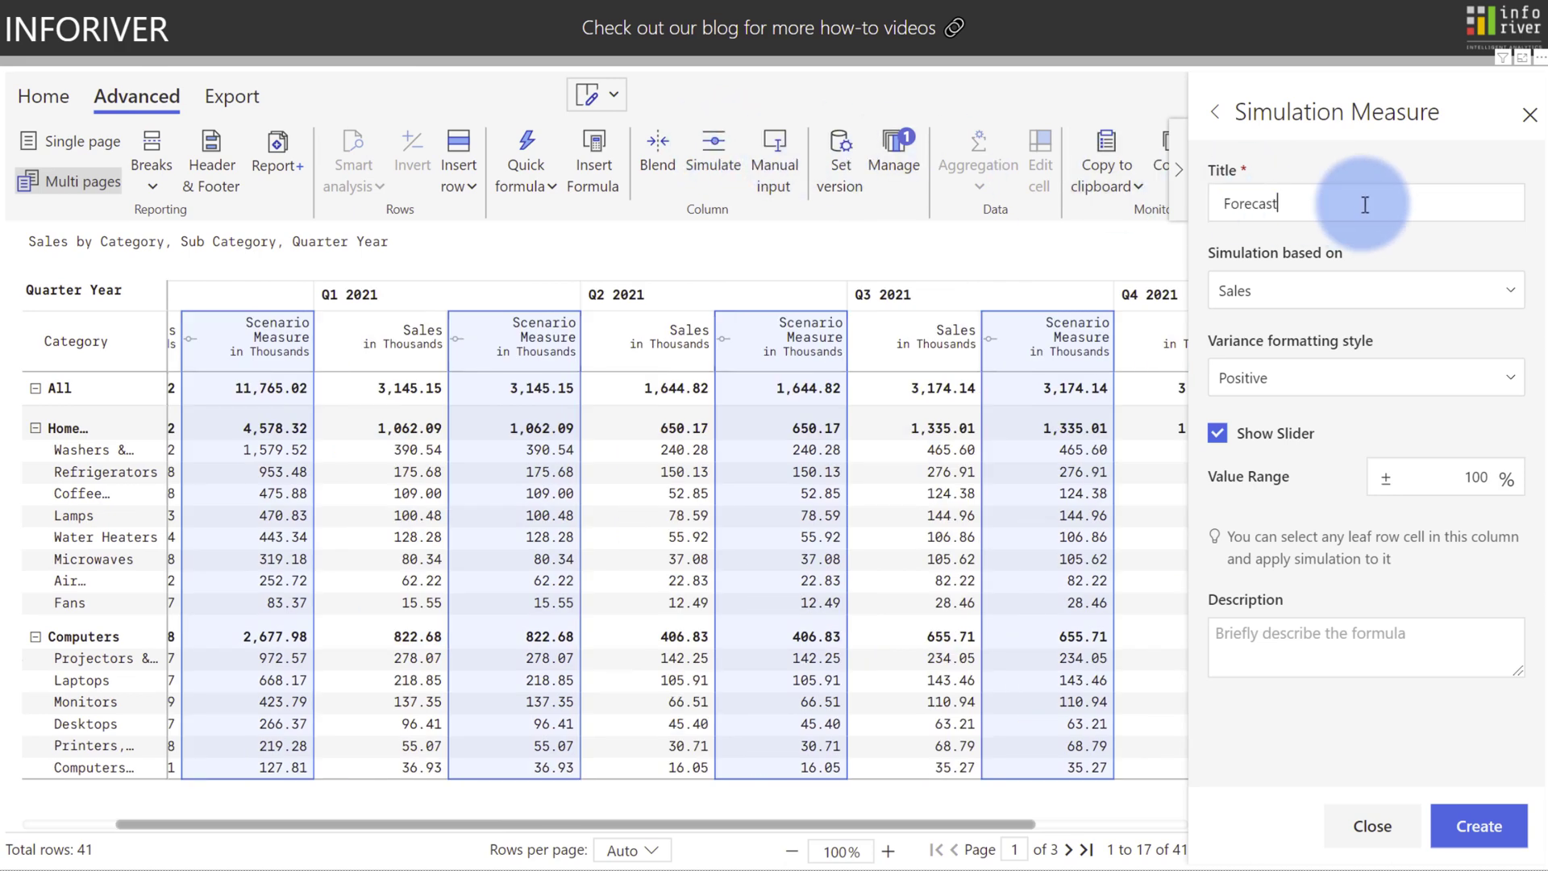
left_click(1299, 295)
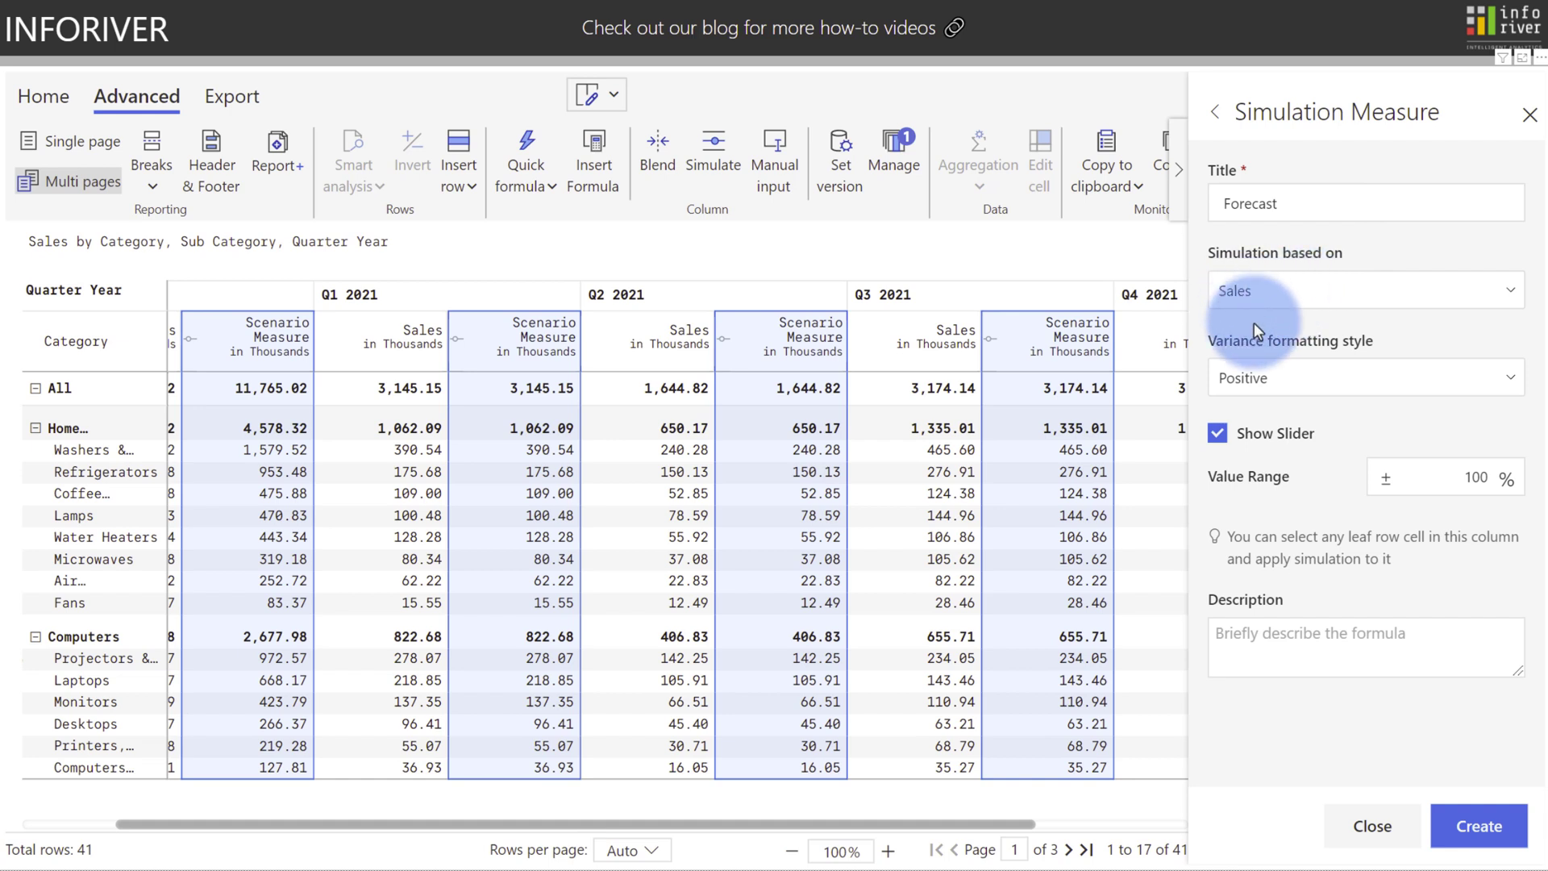
left_click(1279, 378)
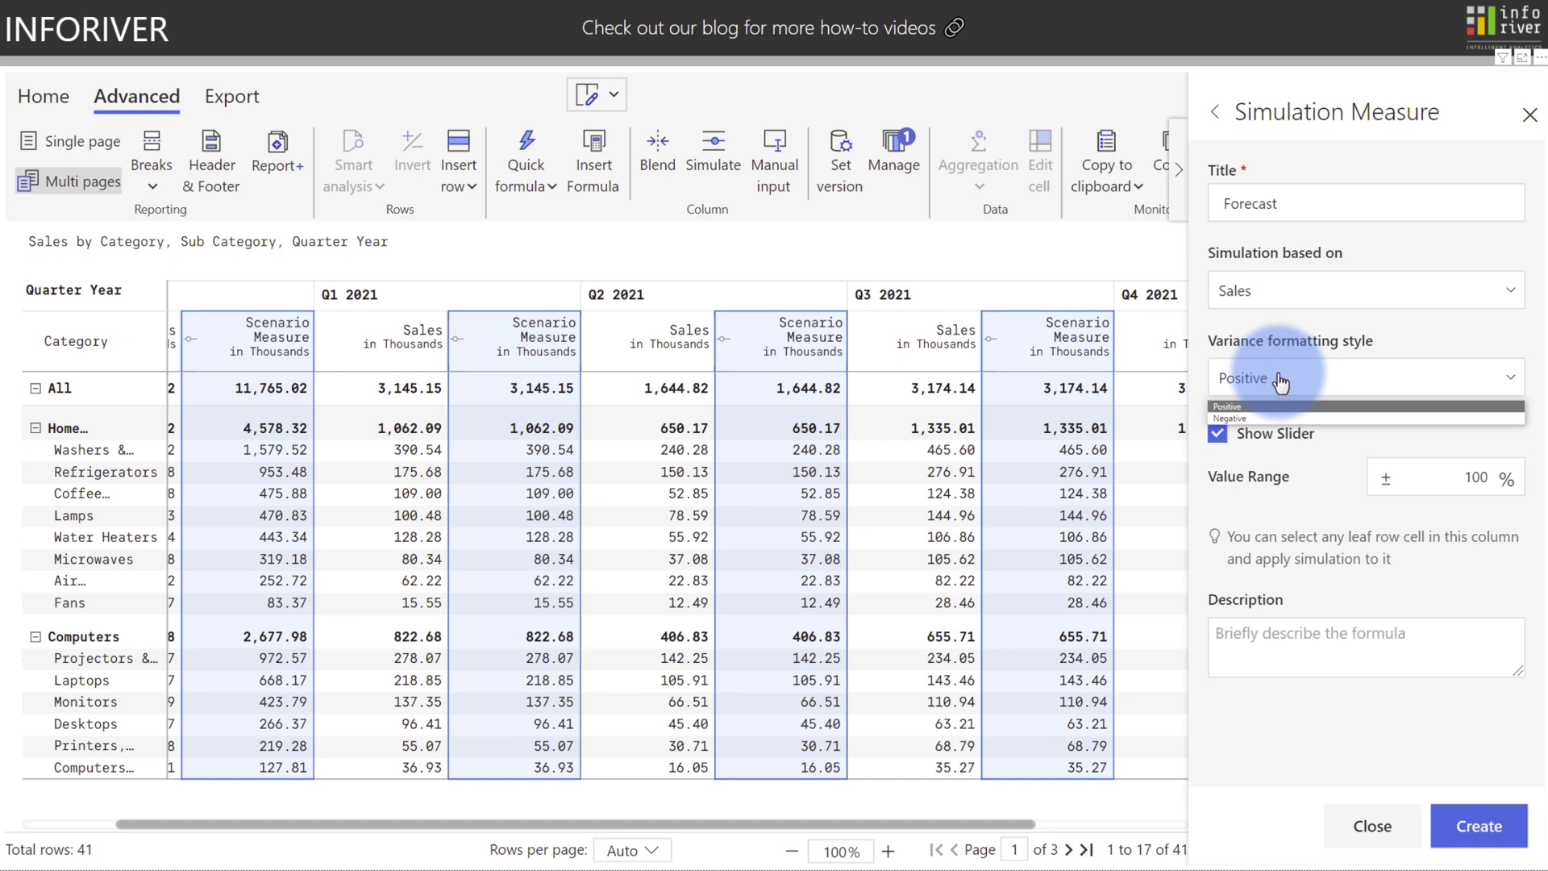
left_click(1279, 380)
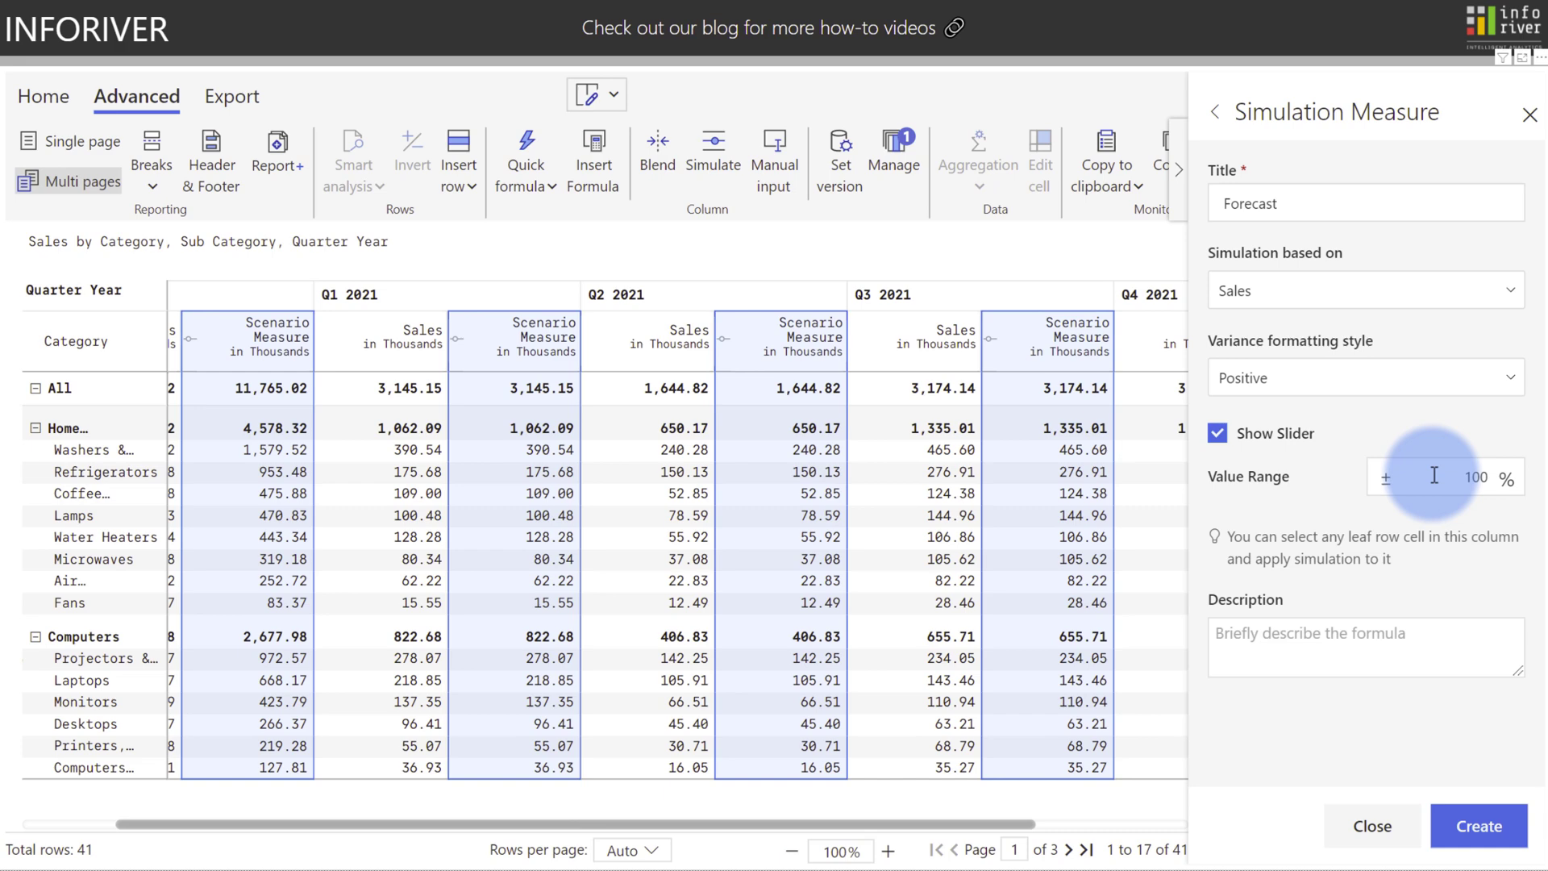
left_click(1479, 827)
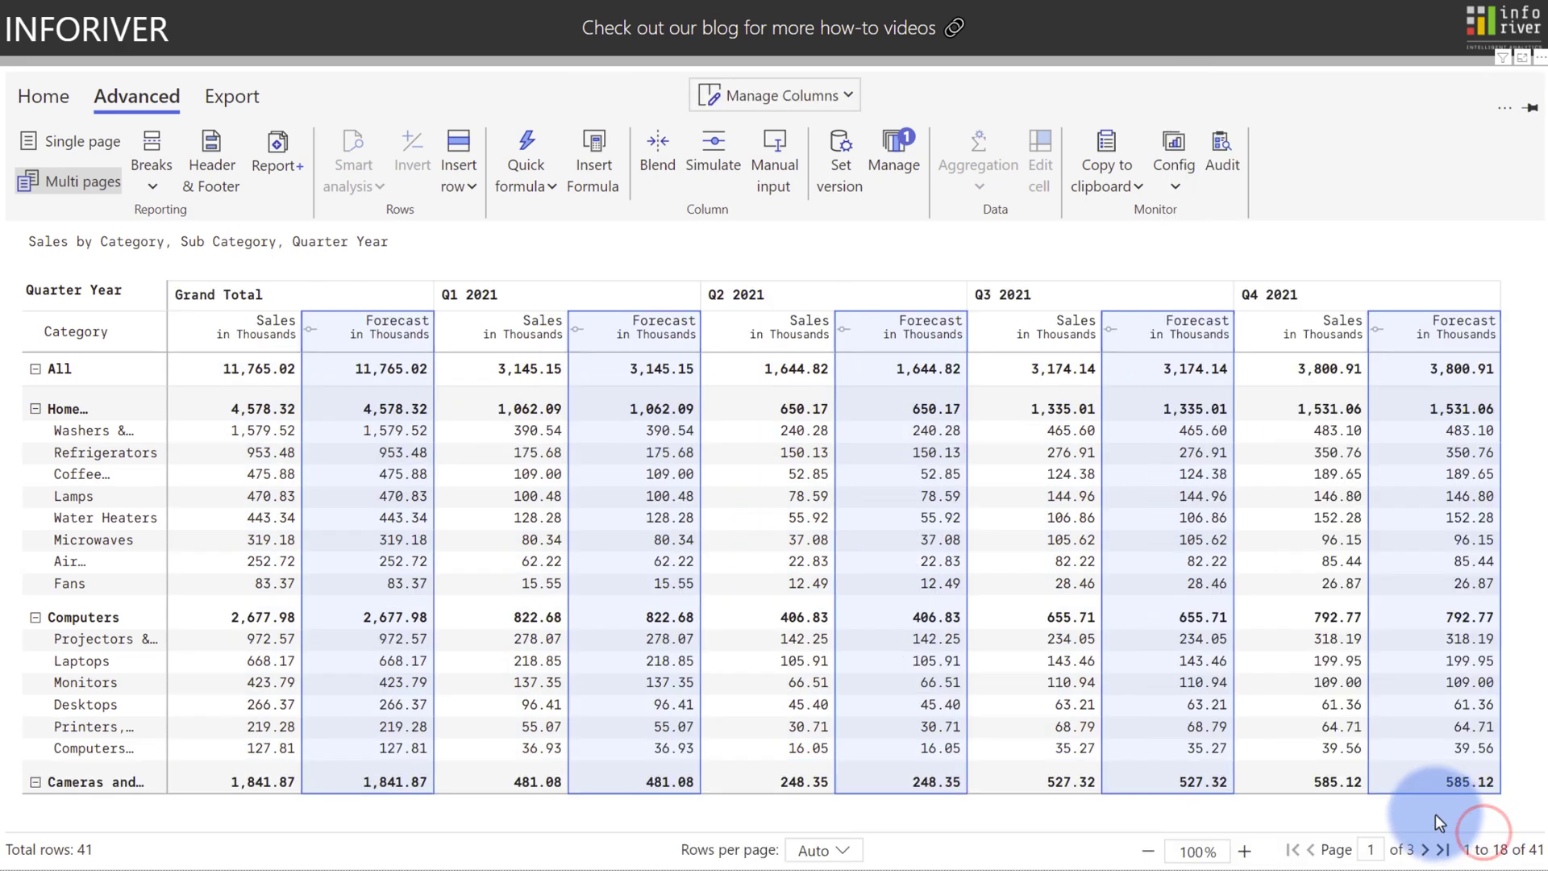
Raise the overall Forecast total 18% above Sales with the simulation slider.
left_click(383, 358)
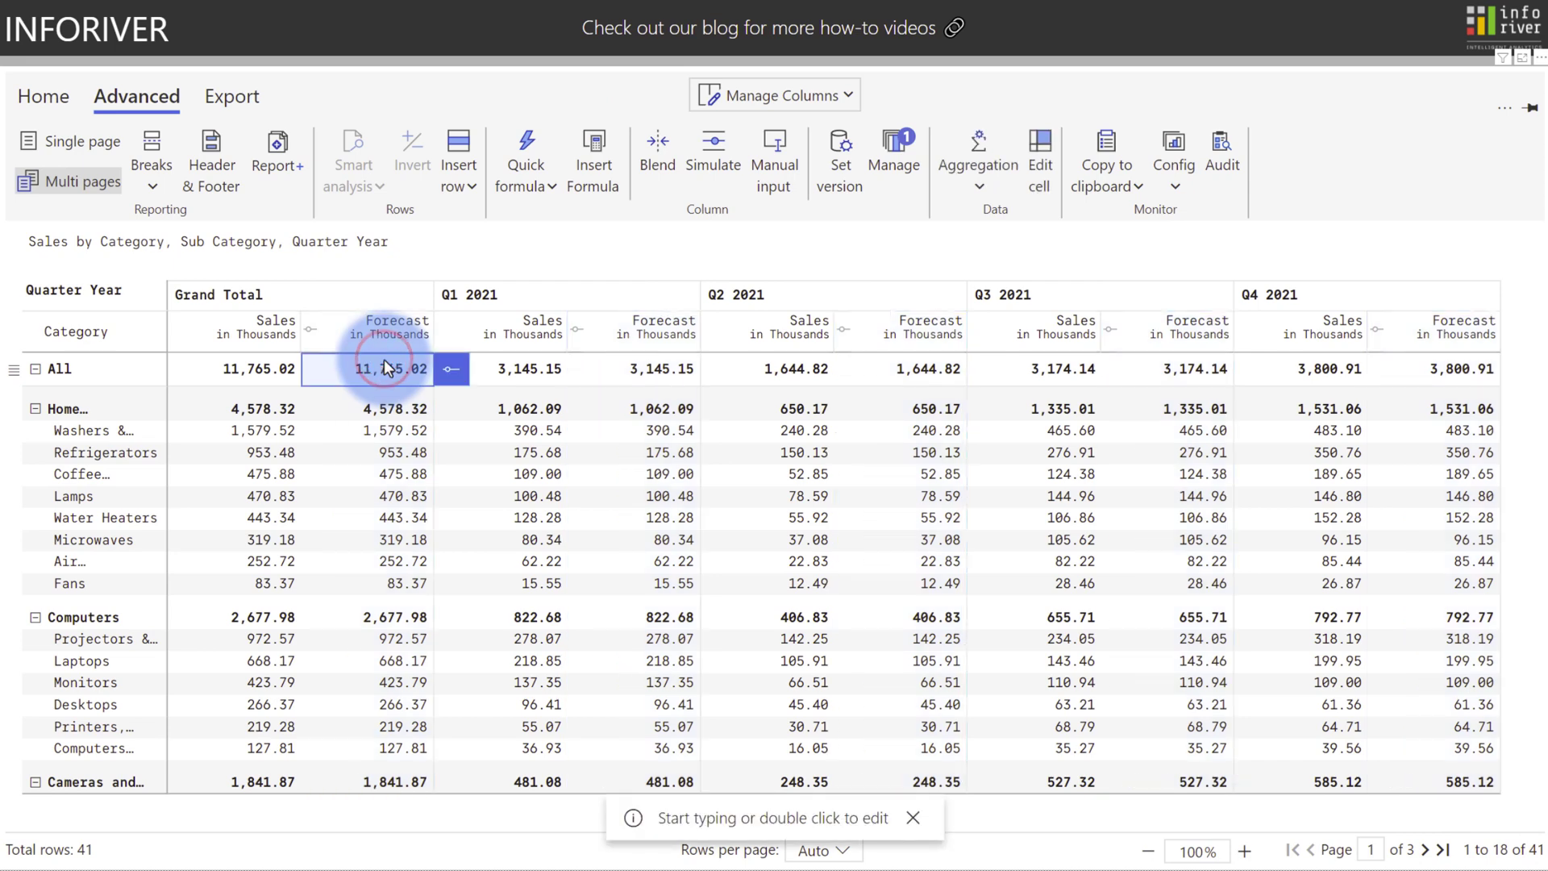
left_click(451, 367)
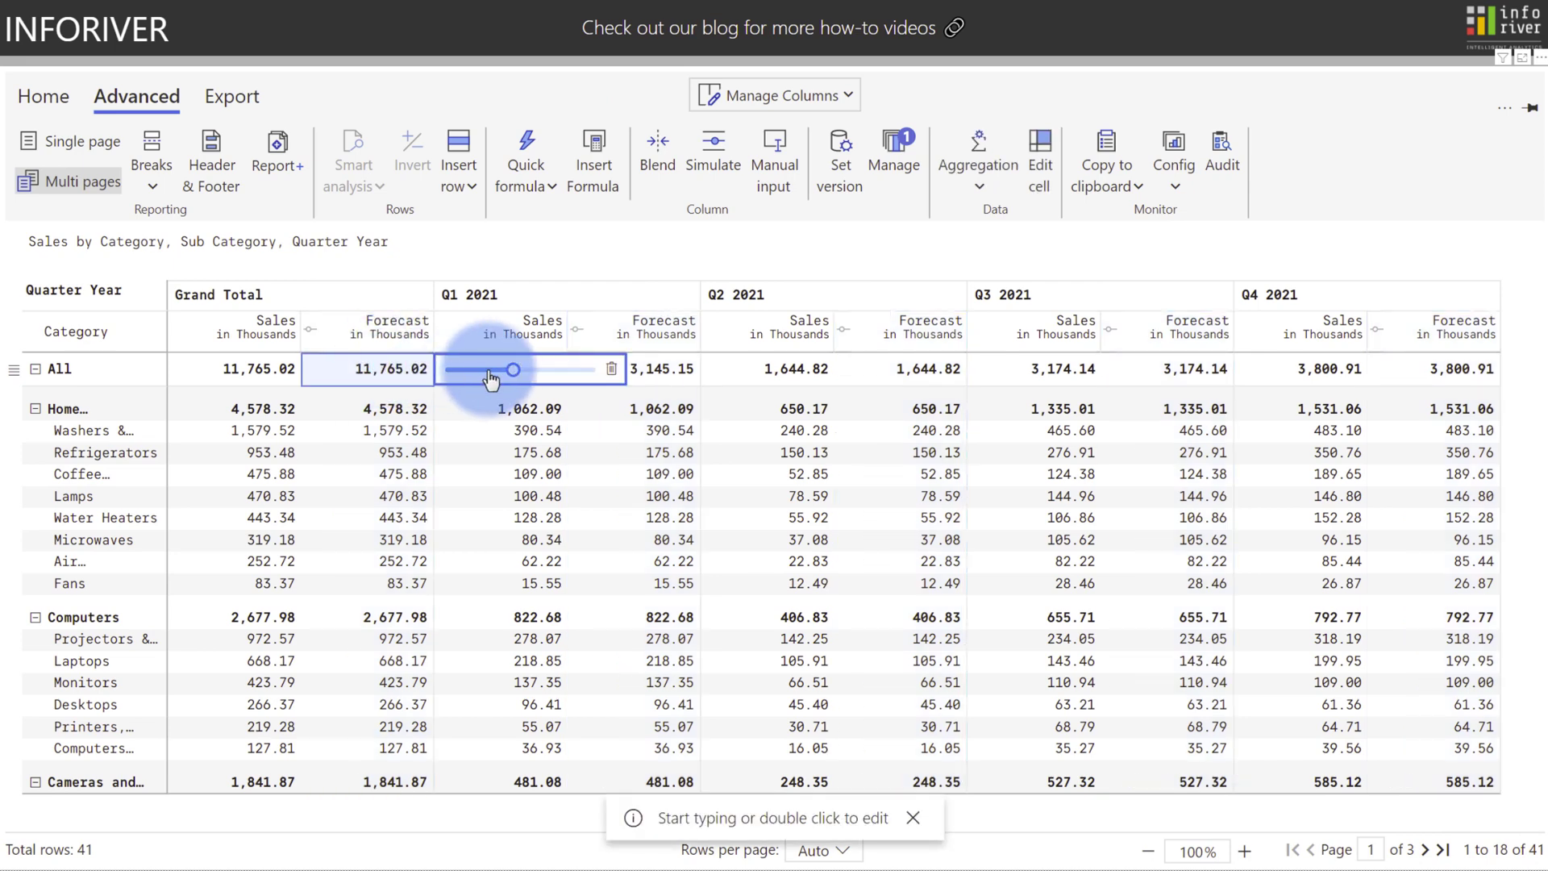
left_click_drag(515, 376, 526, 378)
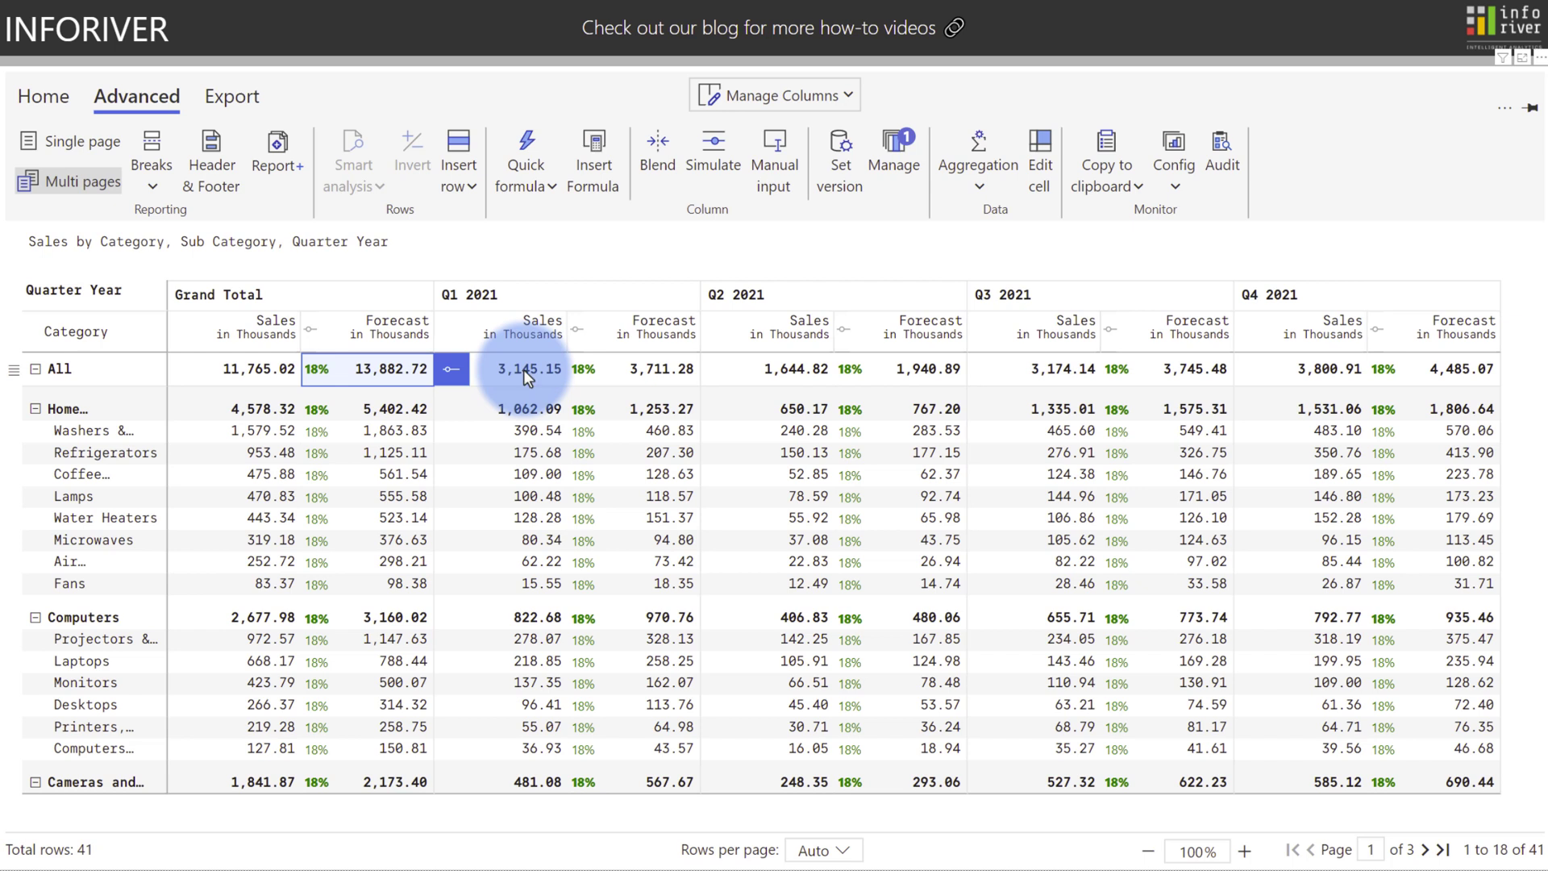
Lower Home Appliances Q1 Forecast by 11% and raise Coffee Q2 Forecast to 42%.
left_click(657, 405)
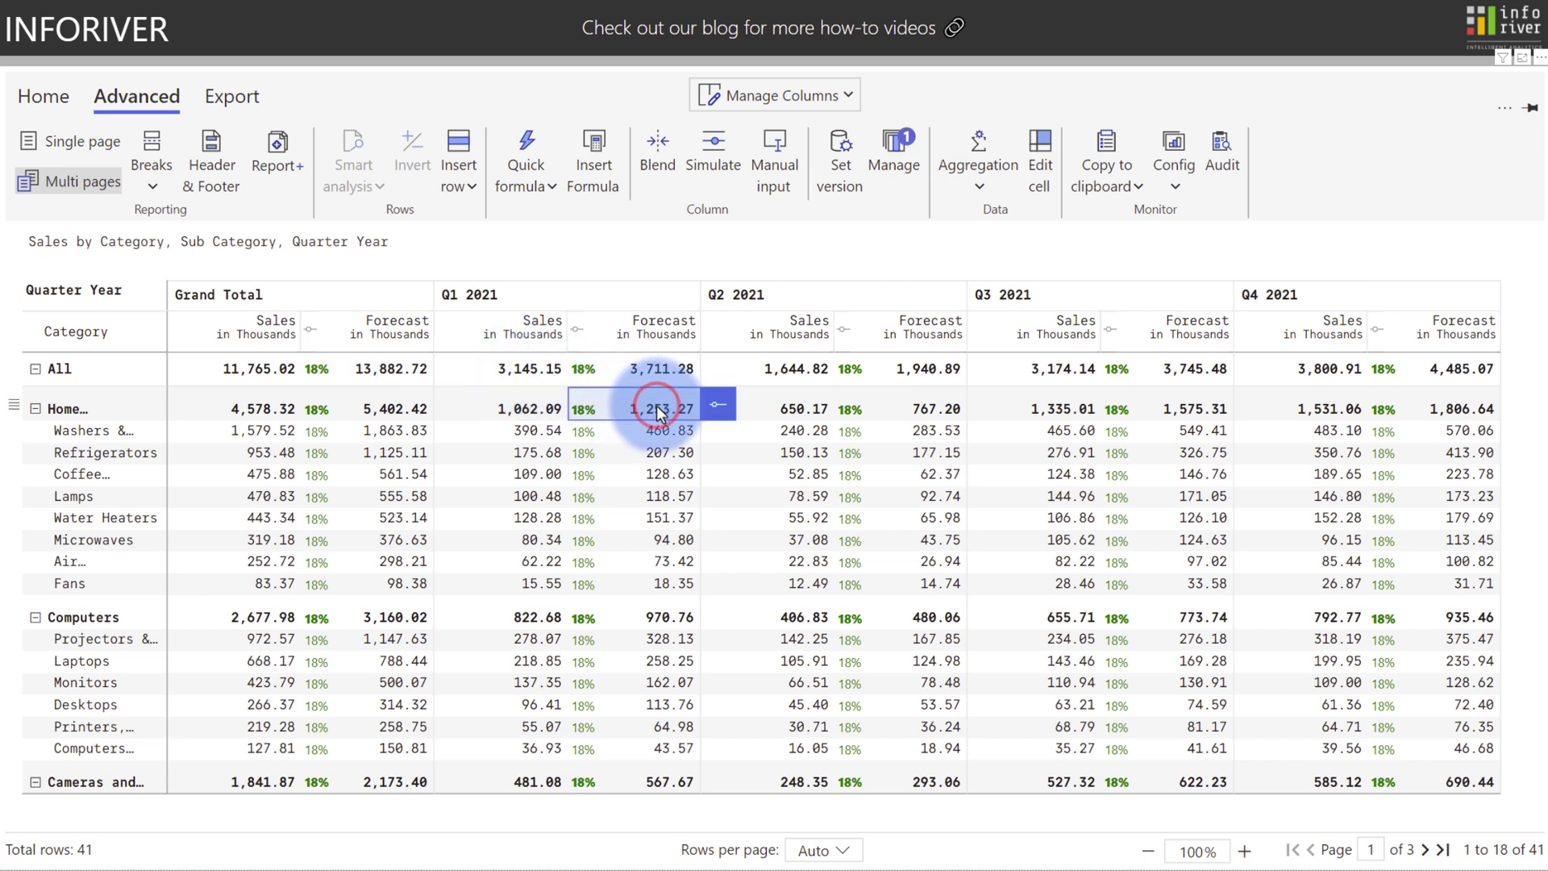
left_click(717, 404)
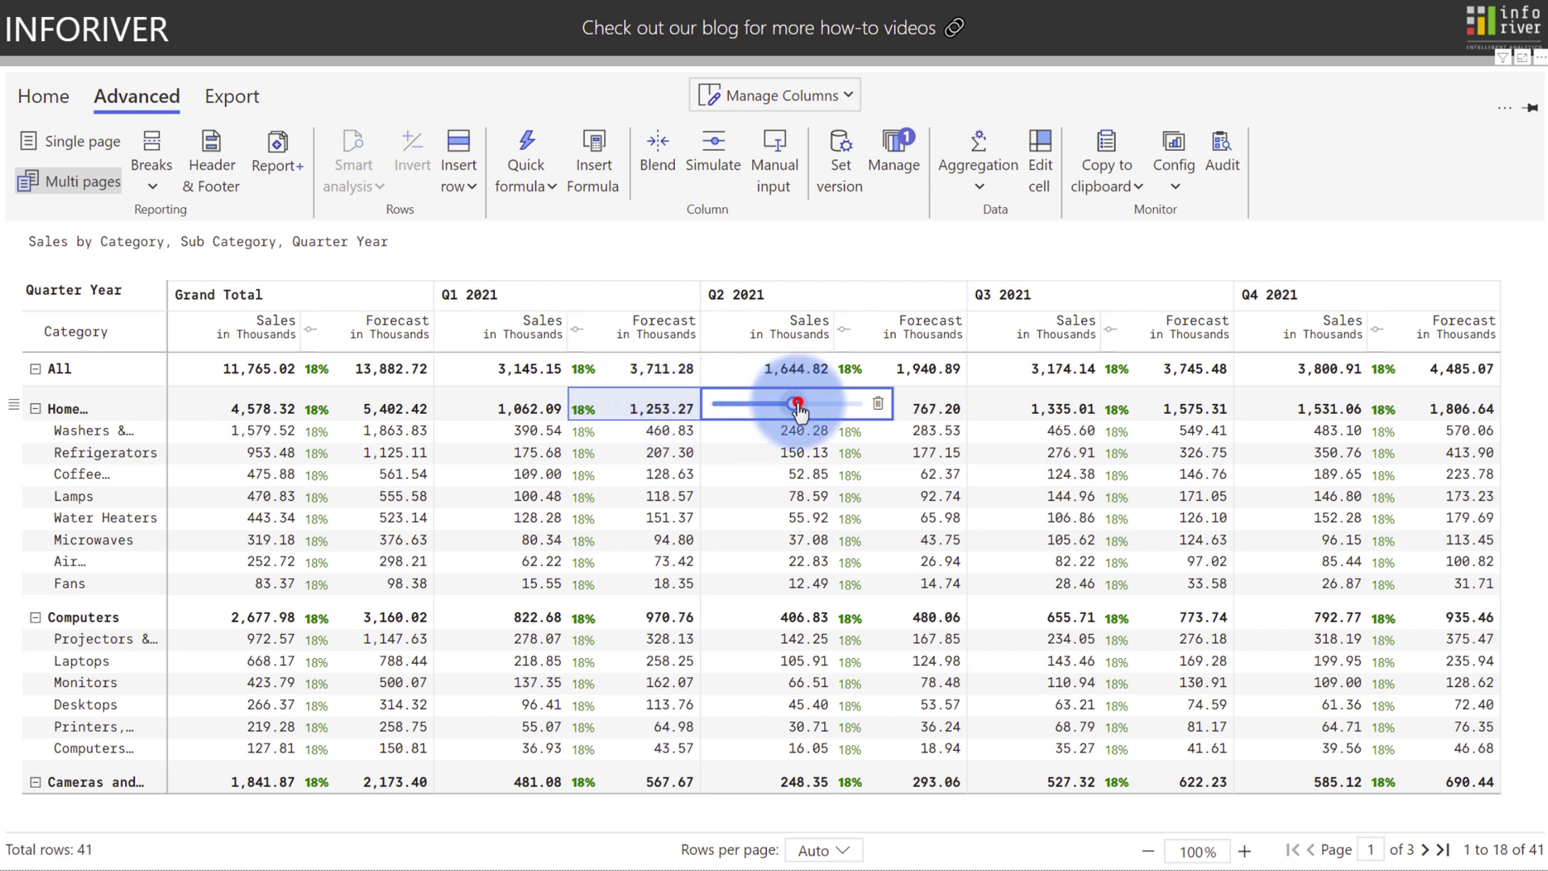
left_click_drag(792, 405, 780, 411)
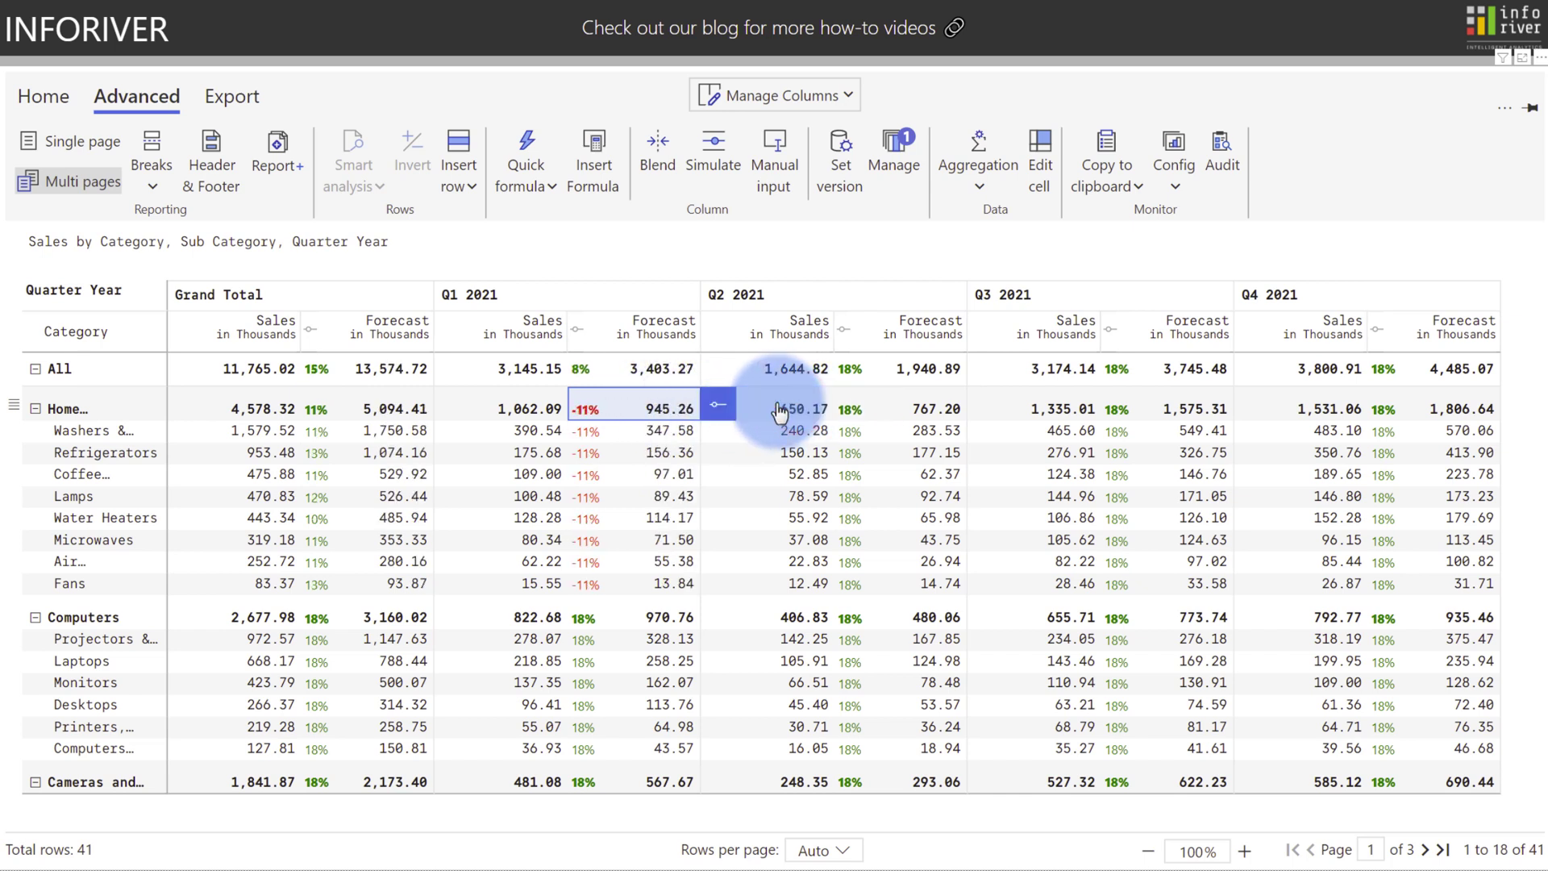
left_click(877, 475)
left_click_drag(877, 475, 1076, 475)
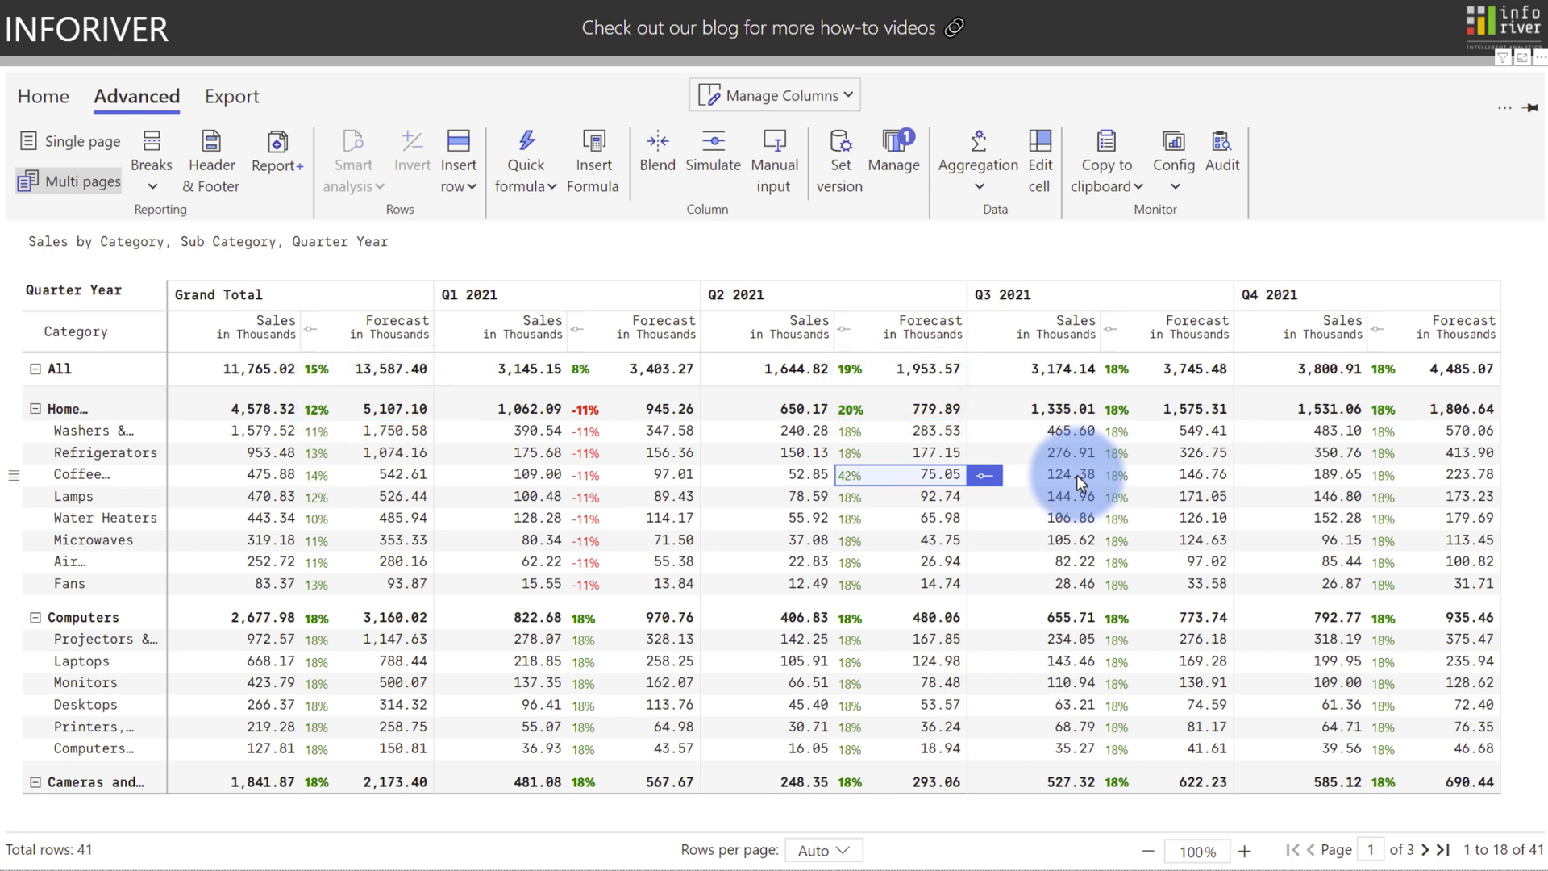
Set Water Heaters Q2 forecast to 75.00 and sales to 65.00.
left_click(942, 517)
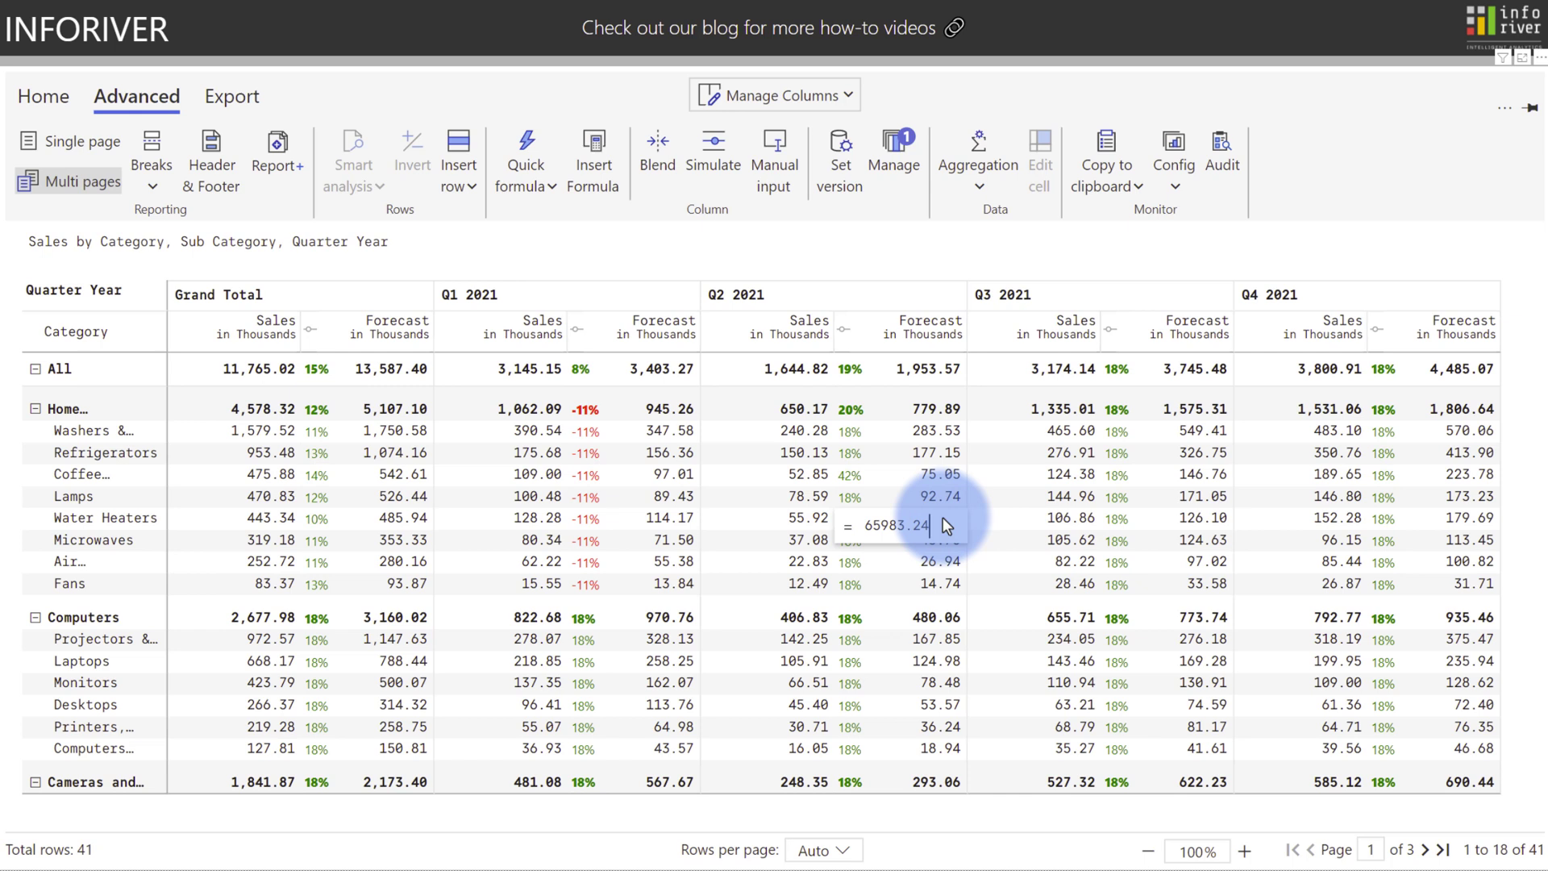
key("Return")
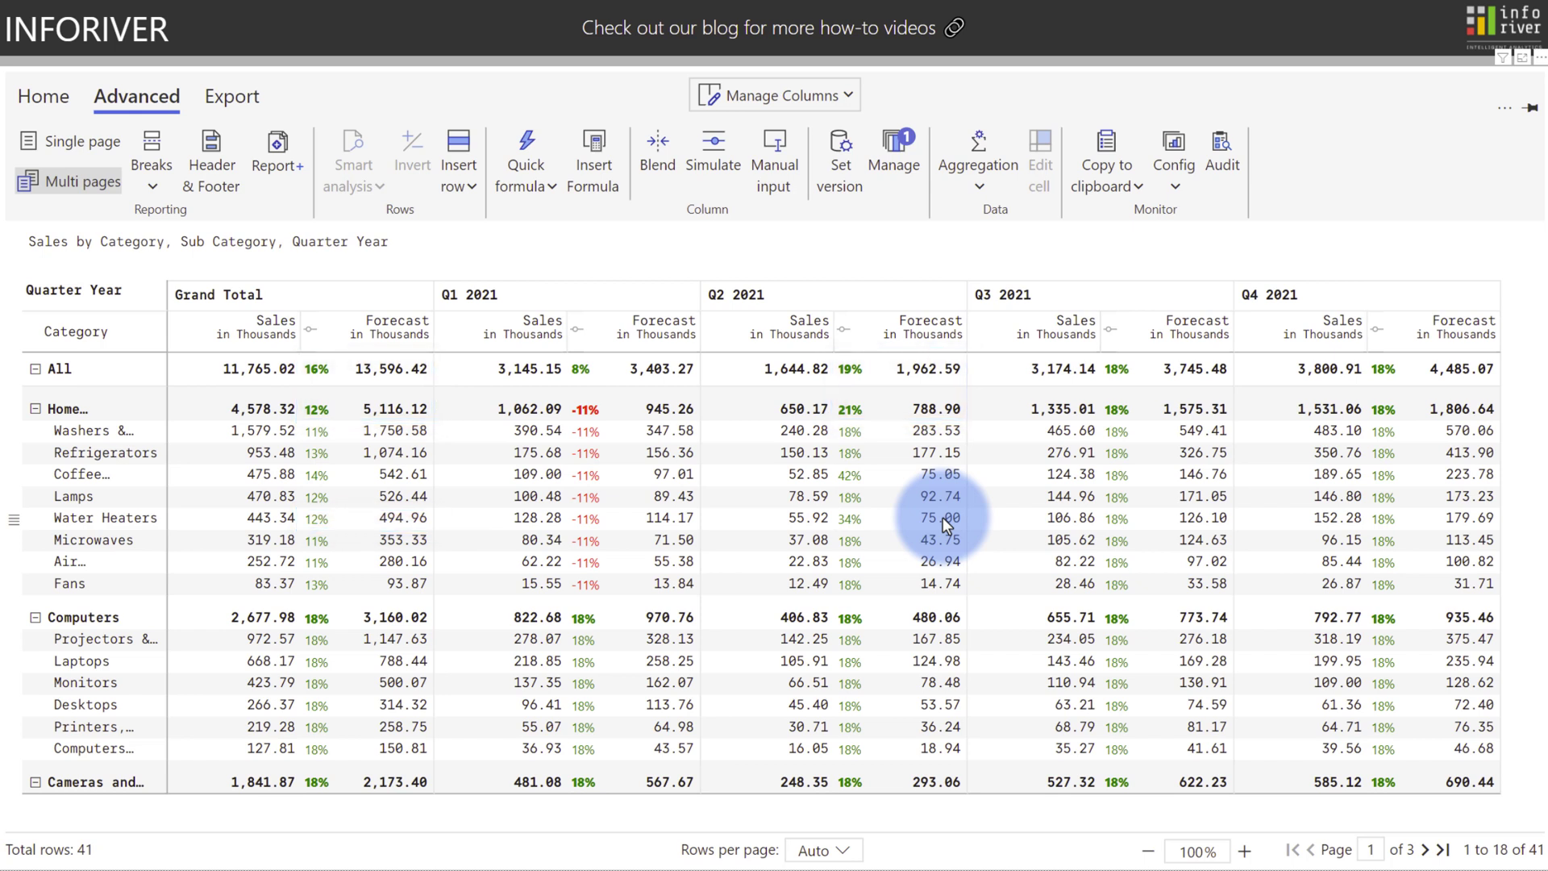
left_click(760, 518)
type("65k")
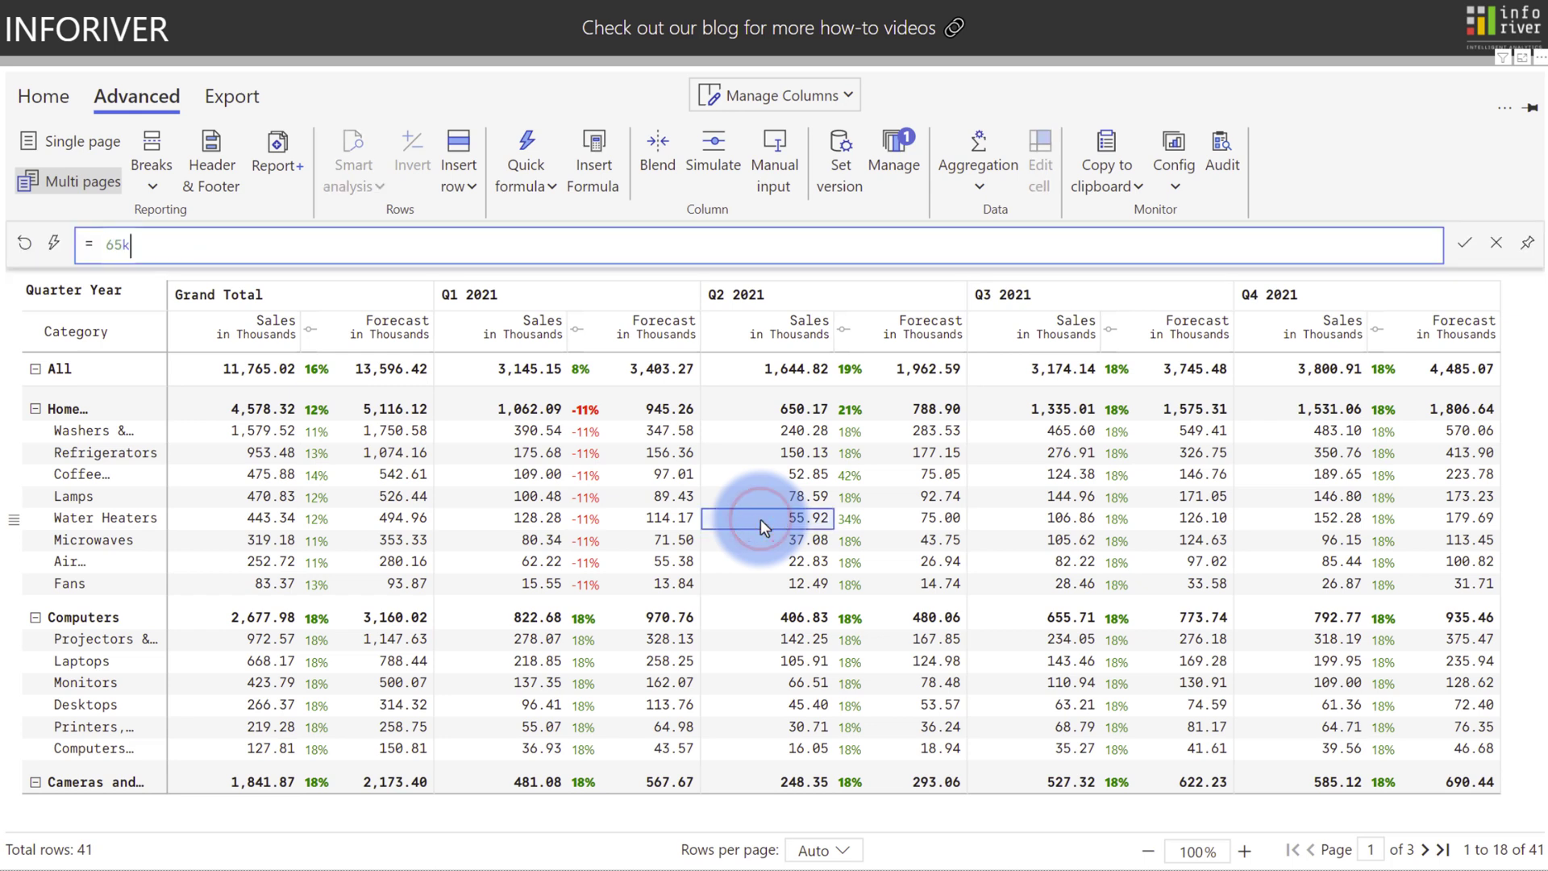
key("Return")
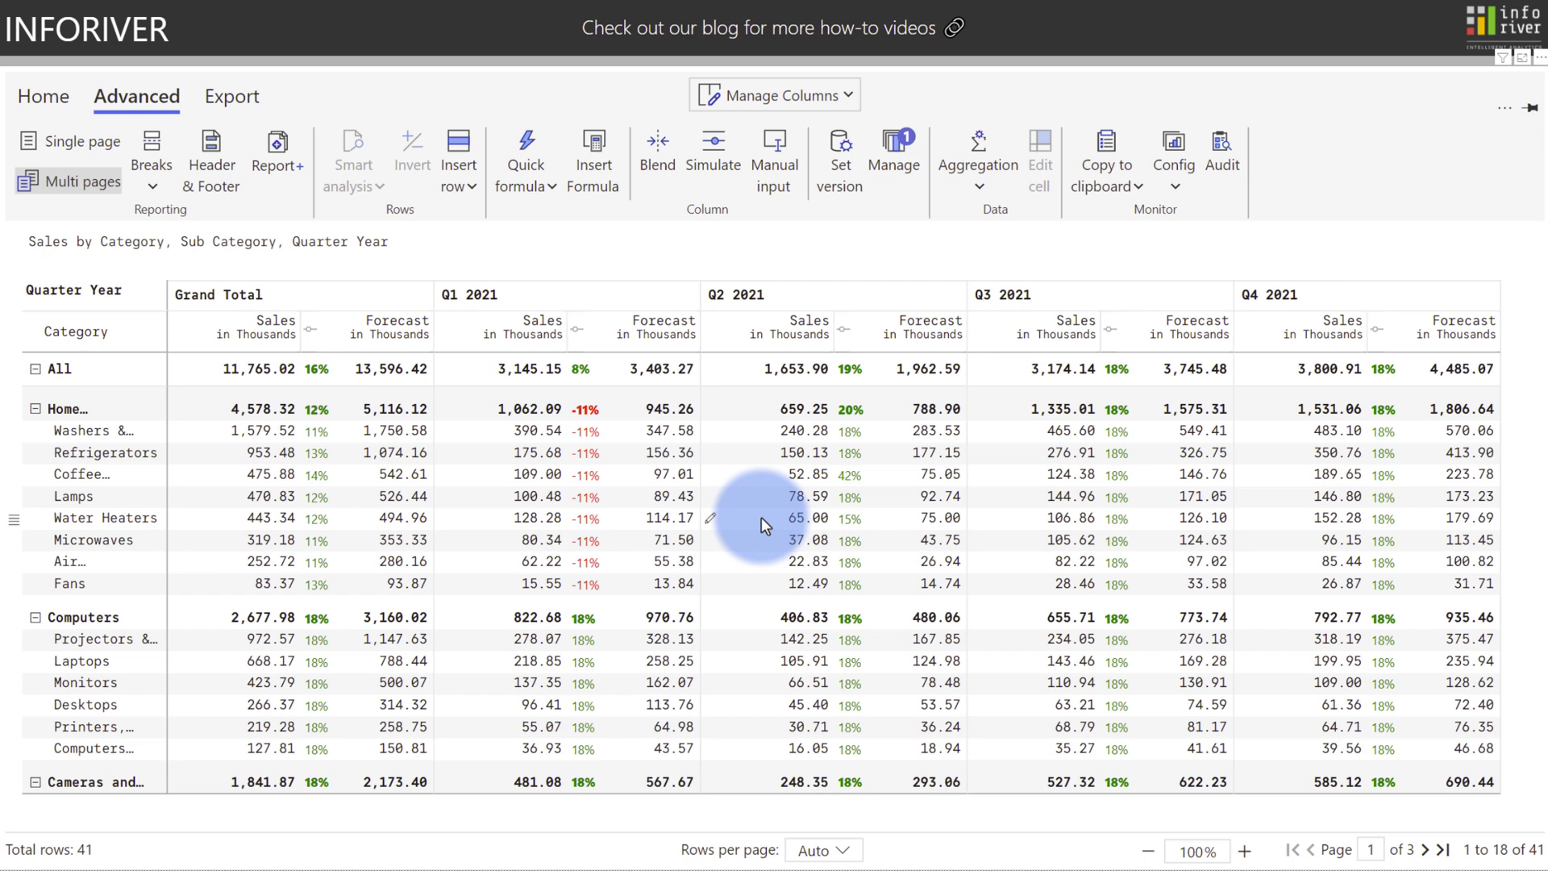
Mark Forecast as the FC version and apply the Variance waterfalls template.
left_click(838, 167)
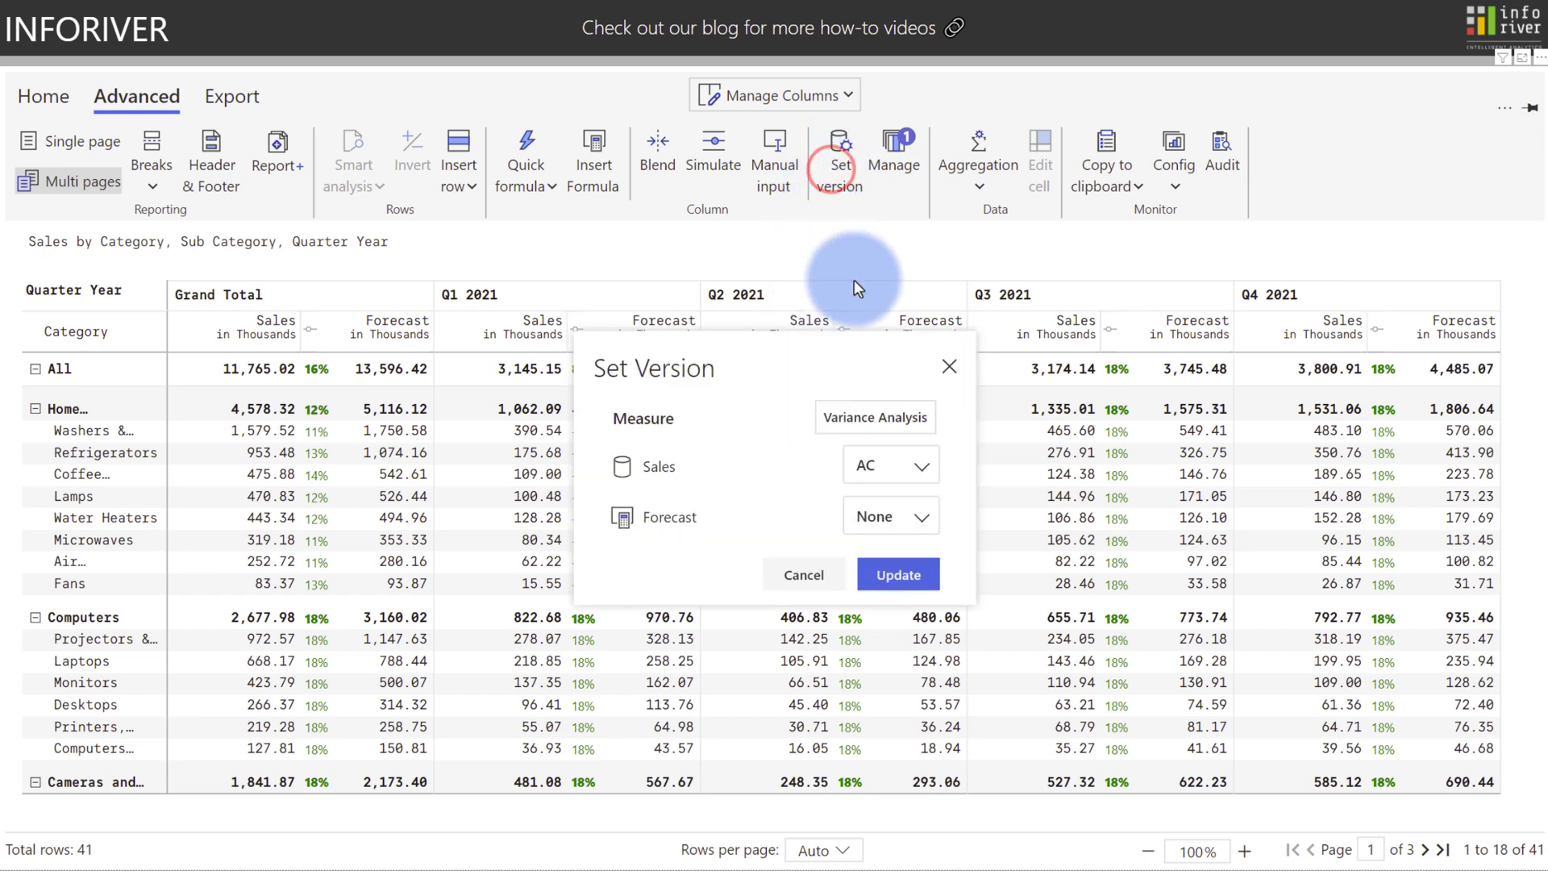
left_click(900, 516)
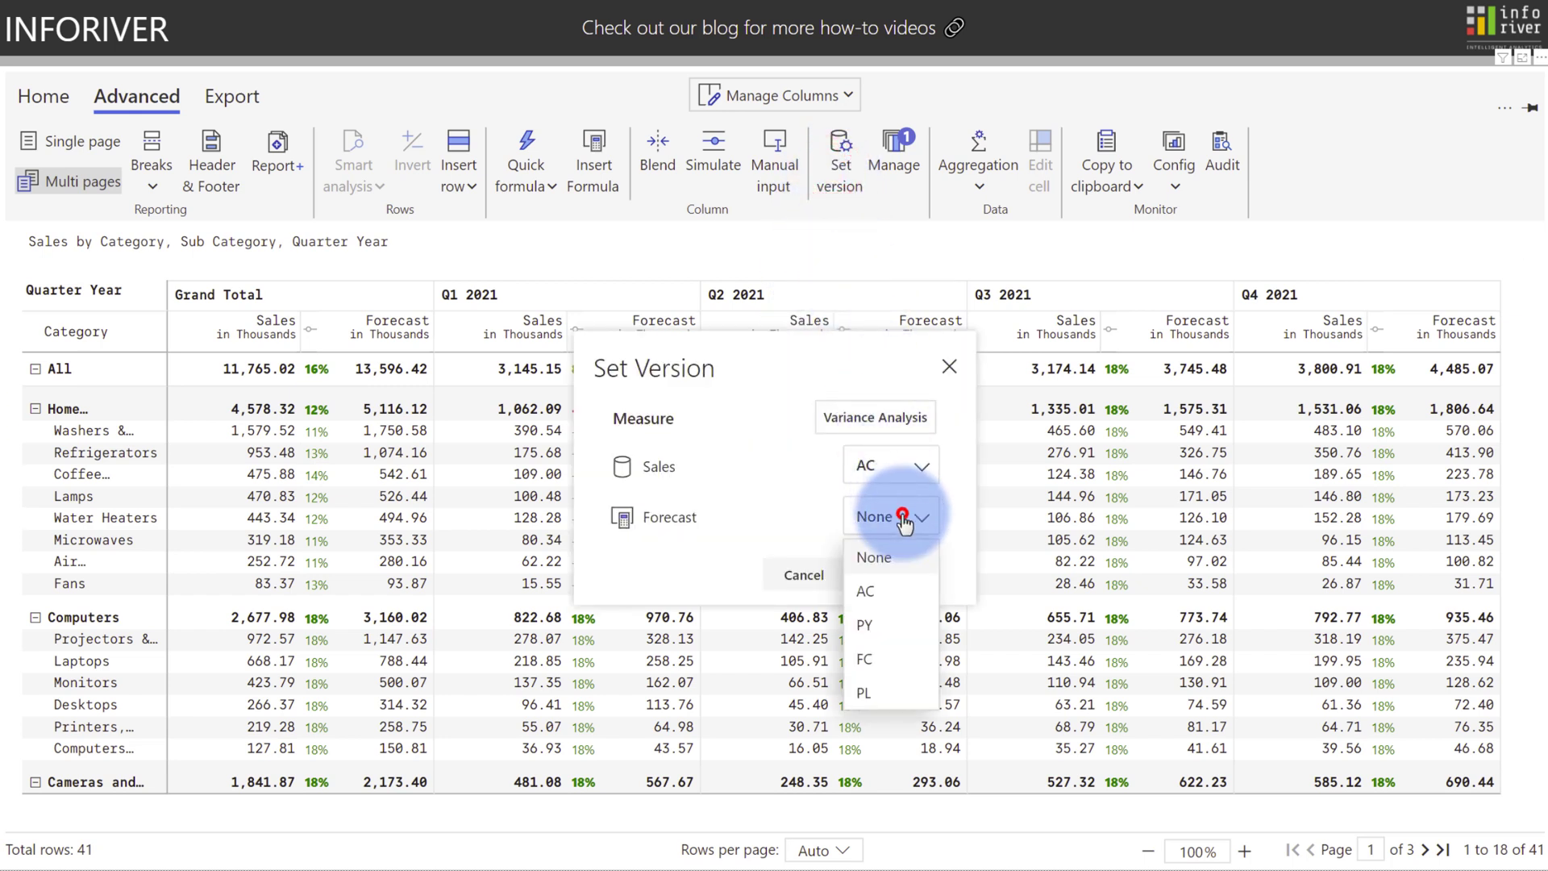
left_click(868, 660)
left_click(857, 417)
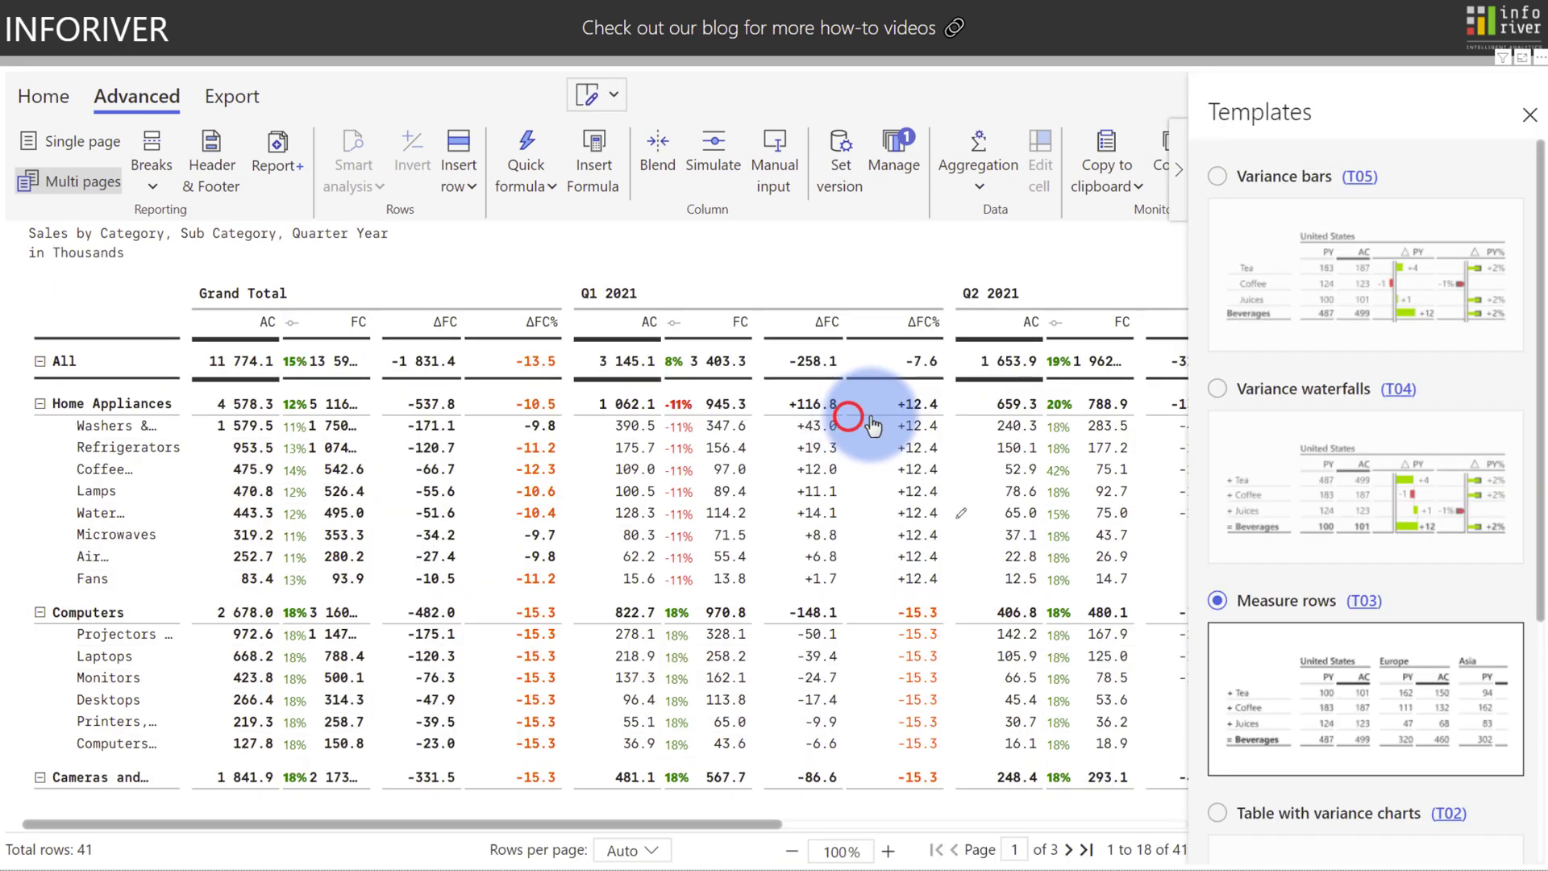
left_click(1218, 389)
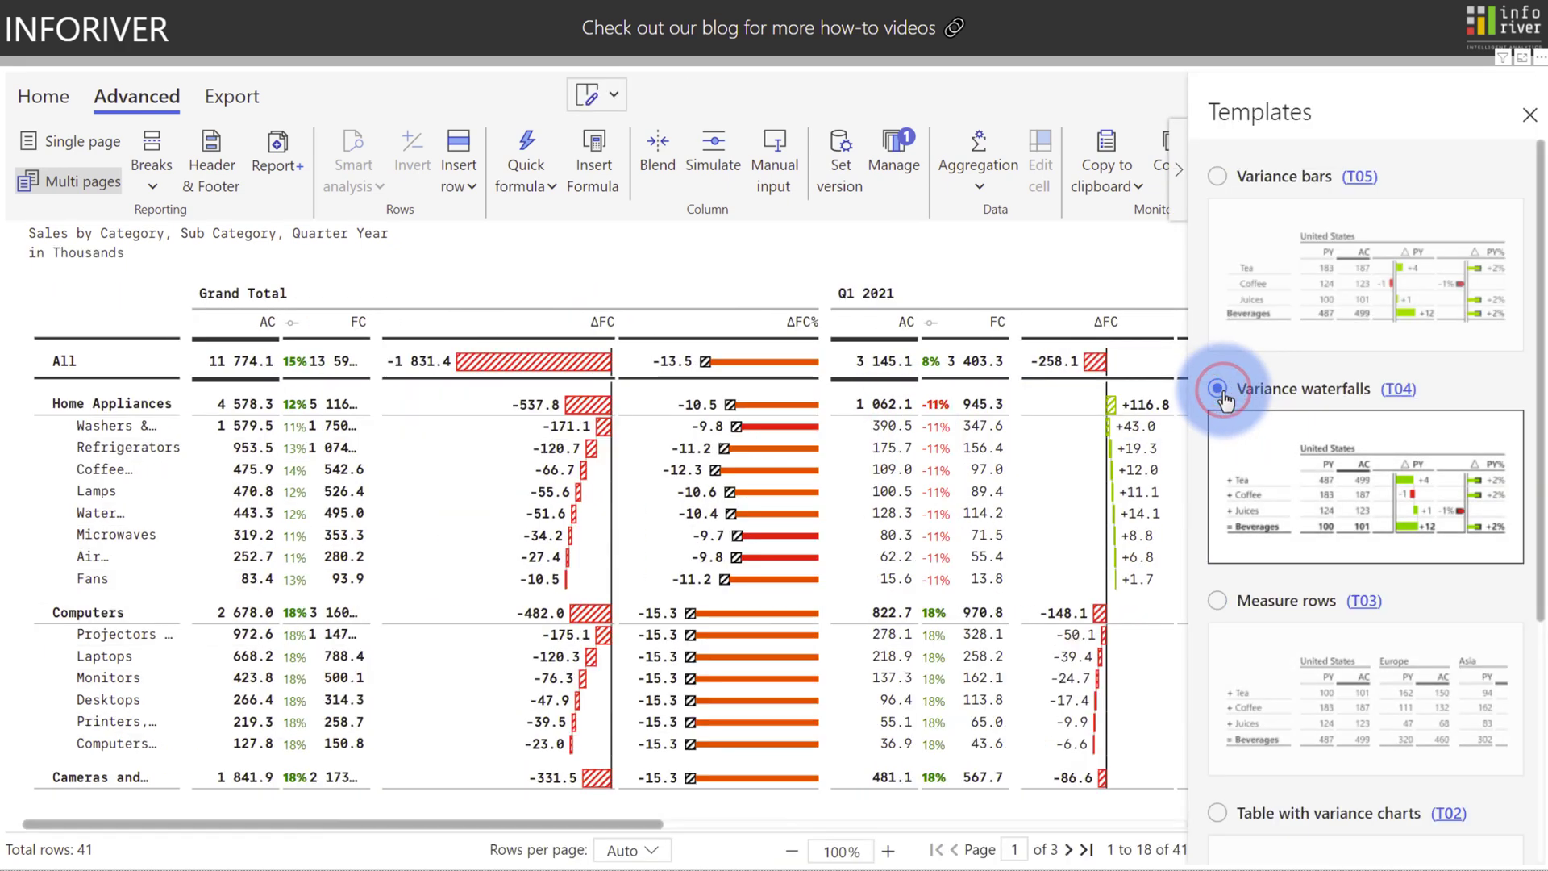